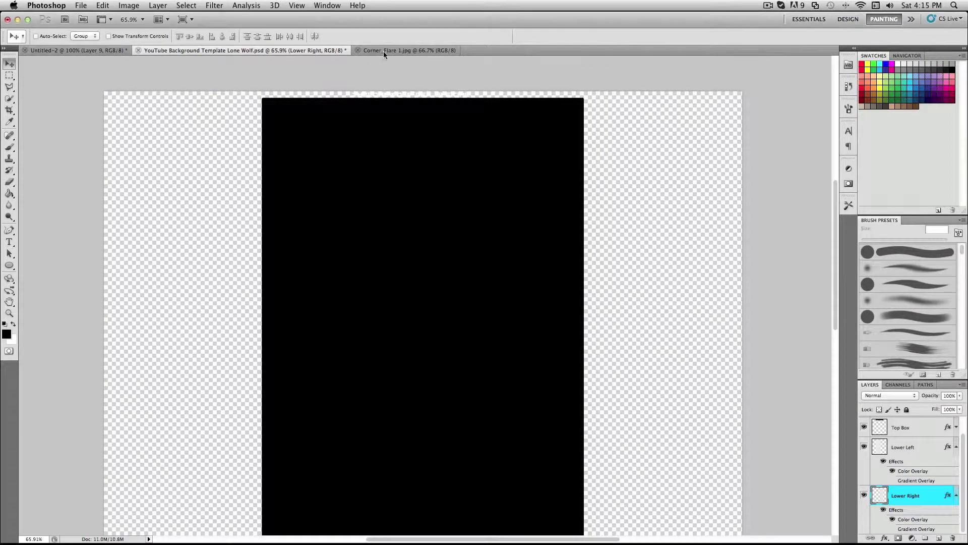
Bring Corner_Flare 1.jpg into the template and rotate it -90° into the top-left corner
{"action": "left_click", "coordinate": [383, 50]}
{"action": "left_click_drag", "start_coordinate": [433, 298], "coordinate": [911, 481]}
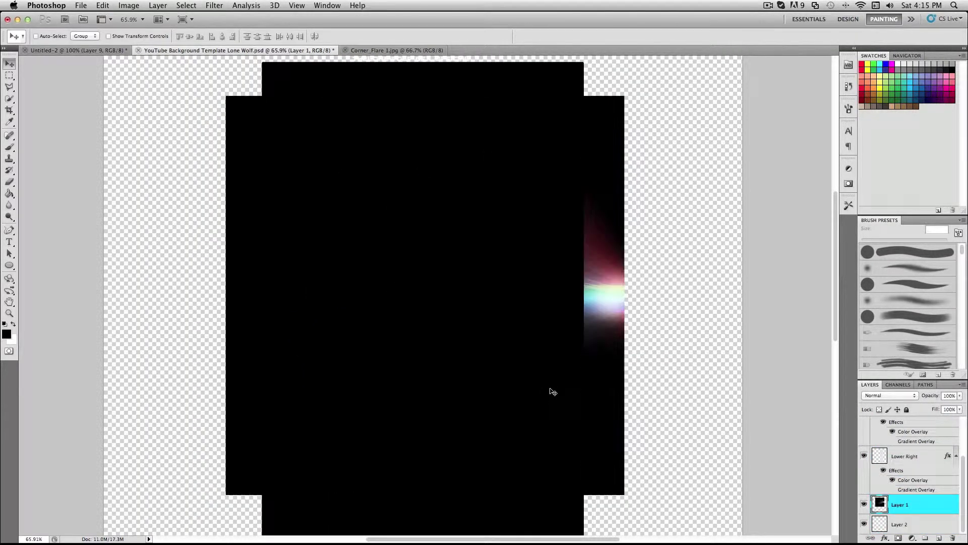
{"action": "key", "text": "ctrl+t"}
{"action": "mouse_move", "coordinate": [635, 365]}
{"action": "left_mouse_down"}
{"action": "mouse_move", "coordinate": [215, 353]}
{"action": "mouse_move", "coordinate": [243, 347]}
{"action": "left_mouse_up"}
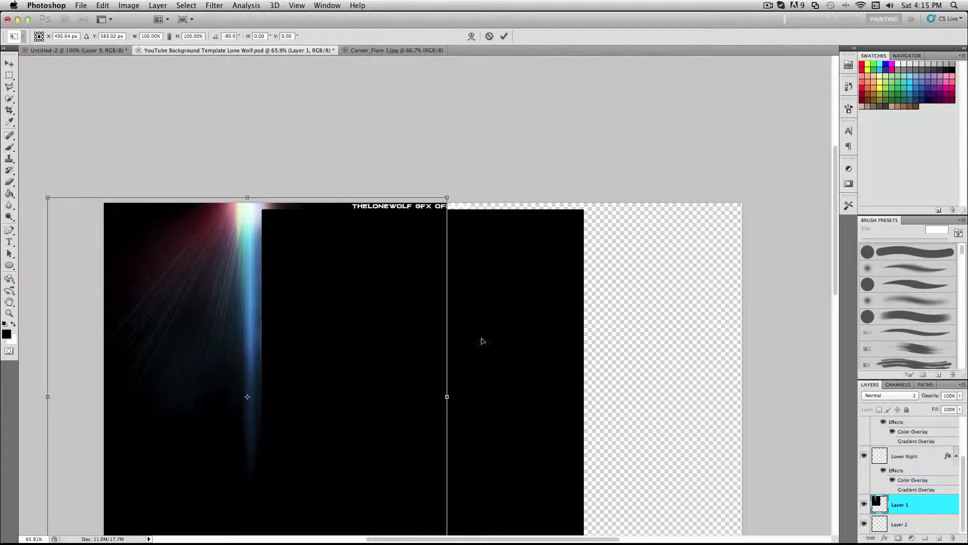
{"action": "key", "text": "Return"}
Rotate the second flare copy and move it into the top-right corner
{"action": "left_click", "coordinate": [900, 525]}
{"action": "key", "text": "ctrl+t"}
{"action": "left_click_drag", "start_coordinate": [634, 172], "coordinate": [194, 194]}
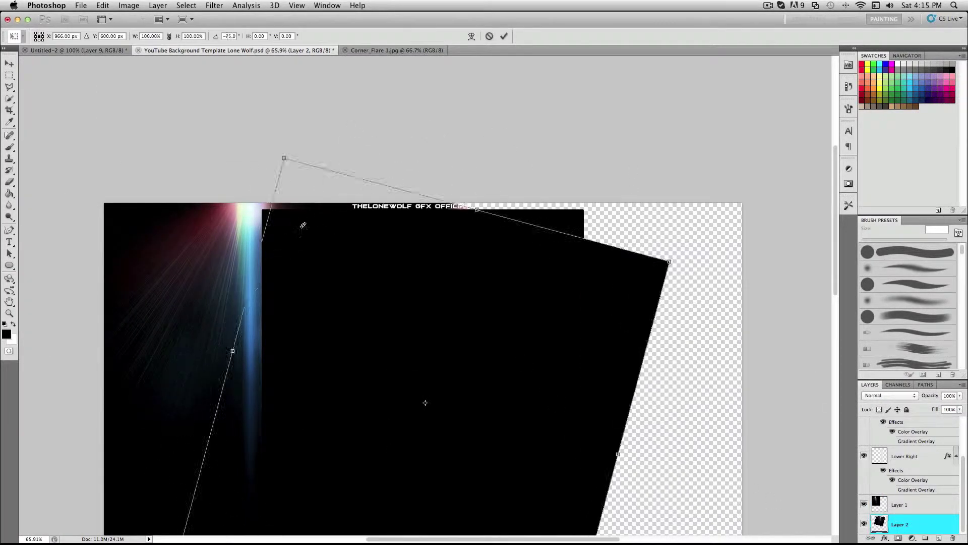
{"action": "left_click_drag", "start_coordinate": [393, 268], "coordinate": [561, 263]}
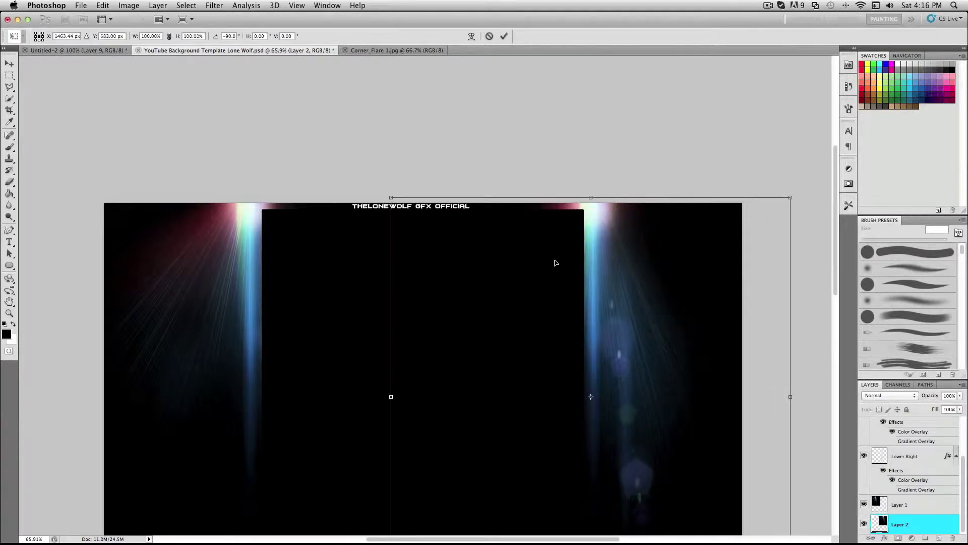
{"action": "key", "text": "Return"}
Fill the transparent bottom gaps with black using the Paint Bucket
{"action": "scroll", "coordinate": [532, 201], "scroll_direction": "down", "scroll_amount": 5}
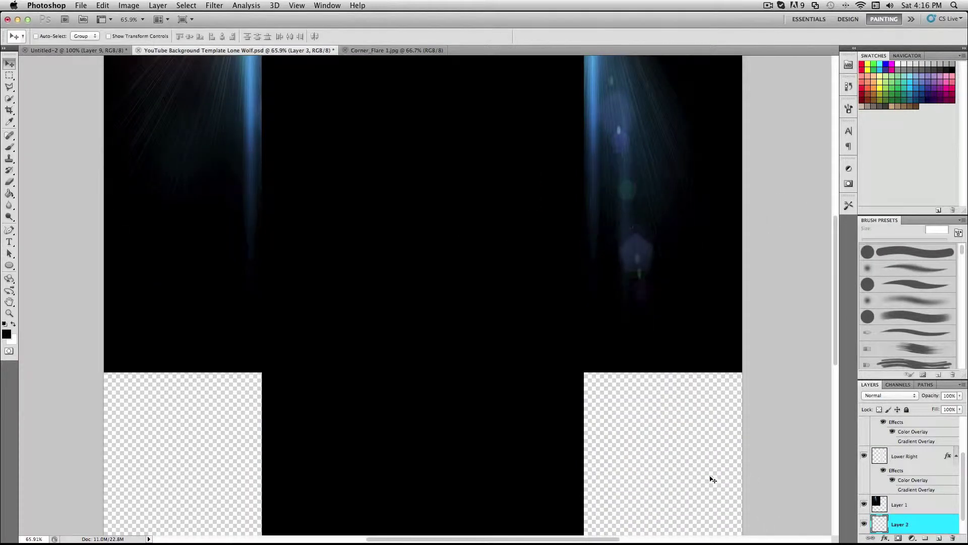
{"action": "key", "text": "g"}
{"action": "left_click", "coordinate": [122, 328]}
On a new layer above Layer 2, brush a dark round shape beside the left beam
{"action": "left_click", "coordinate": [903, 500]}
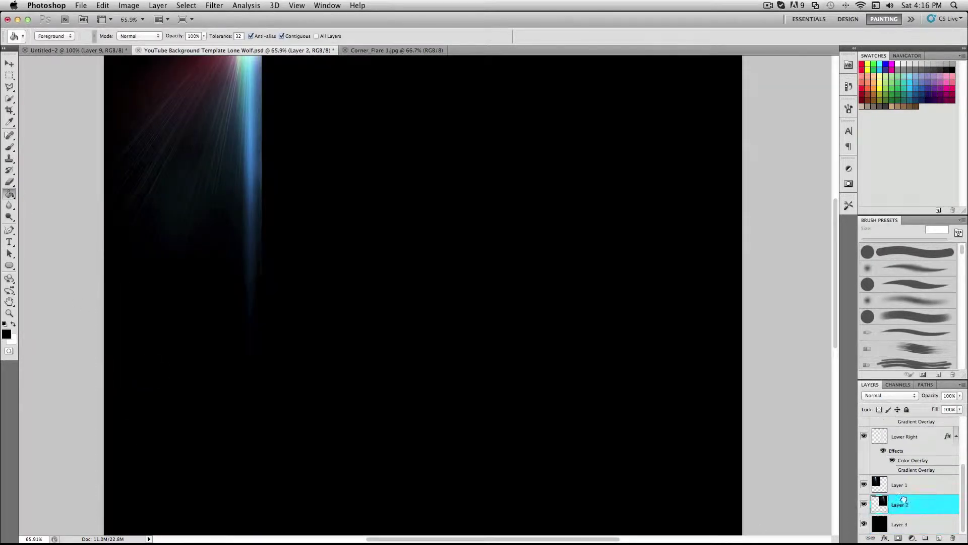
{"action": "scroll", "coordinate": [423, 295], "scroll_direction": "up", "scroll_amount": 5}
{"action": "scroll", "coordinate": [423, 295], "scroll_direction": "down", "scroll_amount": 1}
{"action": "left_click", "coordinate": [939, 538]}
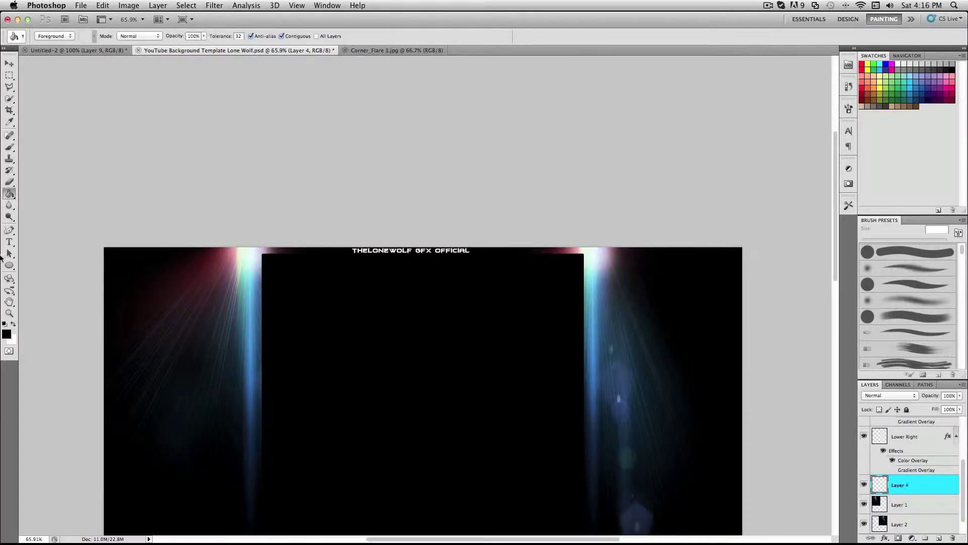
{"action": "left_click", "coordinate": [9, 147]}
{"action": "scroll", "coordinate": [184, 281], "scroll_direction": "down", "scroll_amount": 3}
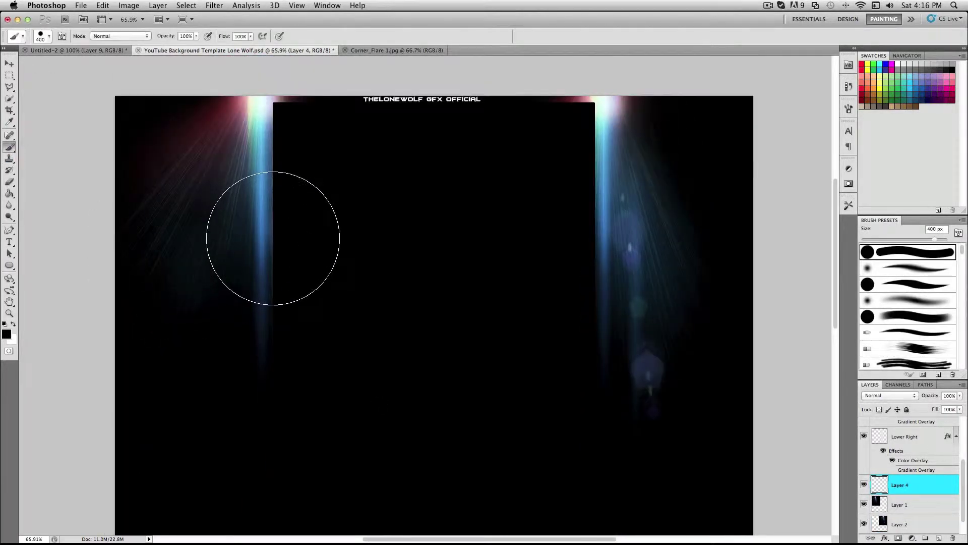
{"action": "left_click", "coordinate": [275, 191]}
{"action": "left_click", "coordinate": [103, 5]}
{"action": "left_click", "coordinate": [126, 16]}
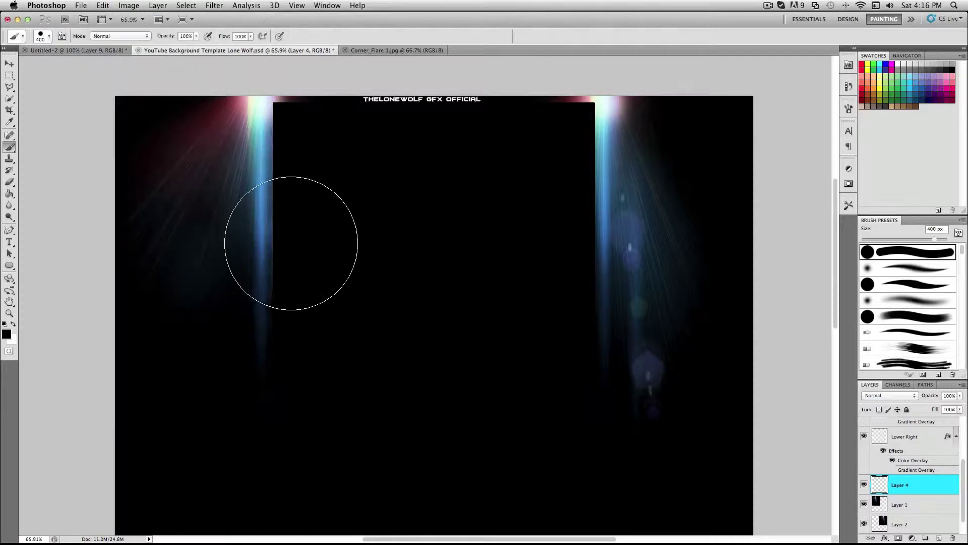
{"action": "left_click", "coordinate": [286, 233]}
Add another layer and set up a rectangular selection for the right-side shape on Layer 5
{"action": "left_click", "coordinate": [940, 538]}
{"action": "key", "text": "m"}
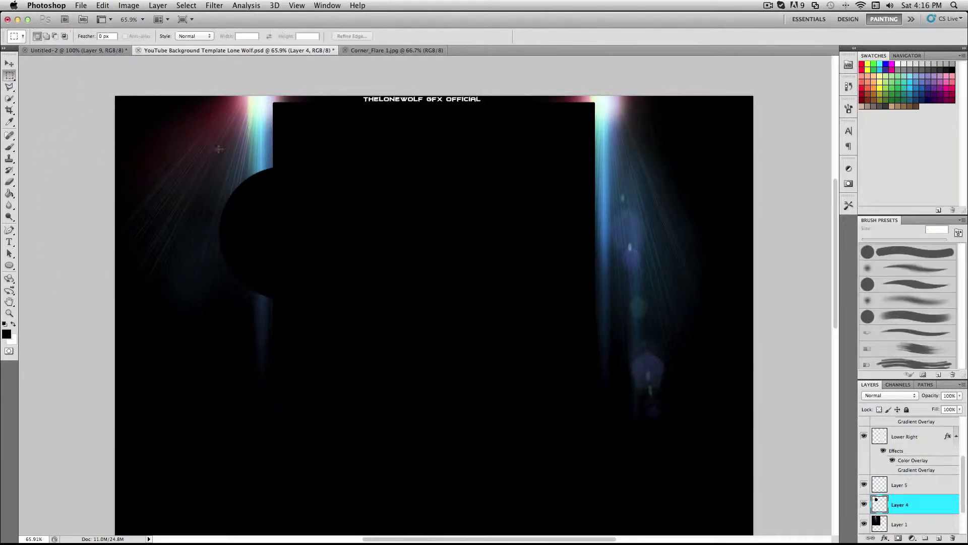
{"action": "left_click_drag", "start_coordinate": [393, 325], "coordinate": [397, 325]}
{"action": "left_click", "coordinate": [896, 485]}
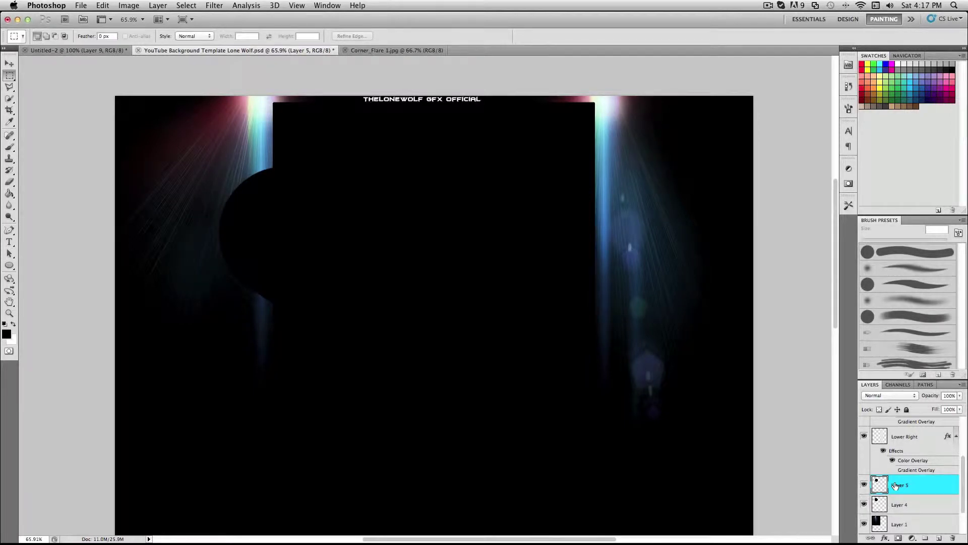
{"action": "left_click", "coordinate": [8, 64]}
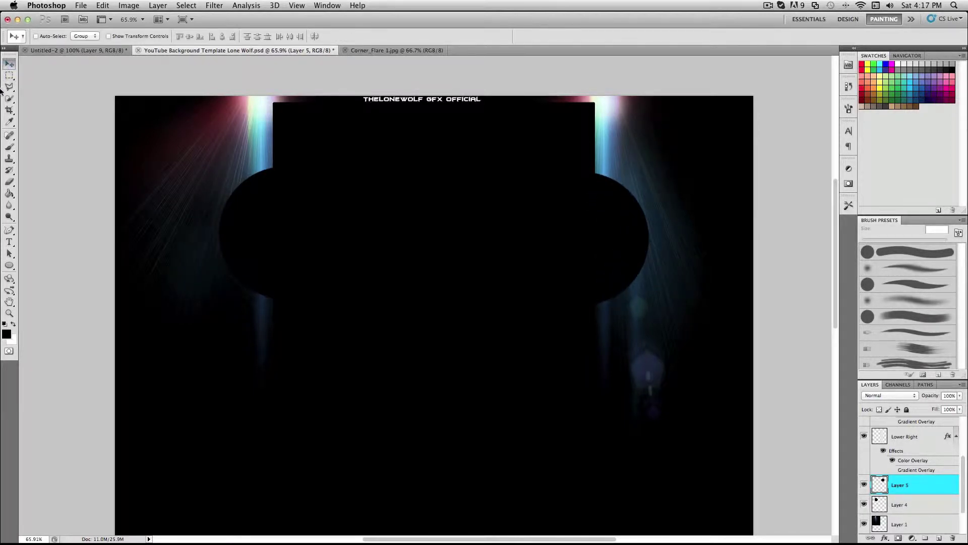
Turn on the canvas grid
{"action": "left_click", "coordinate": [101, 19]}
{"action": "left_click", "coordinate": [118, 43]}
{"action": "left_click", "coordinate": [101, 19]}
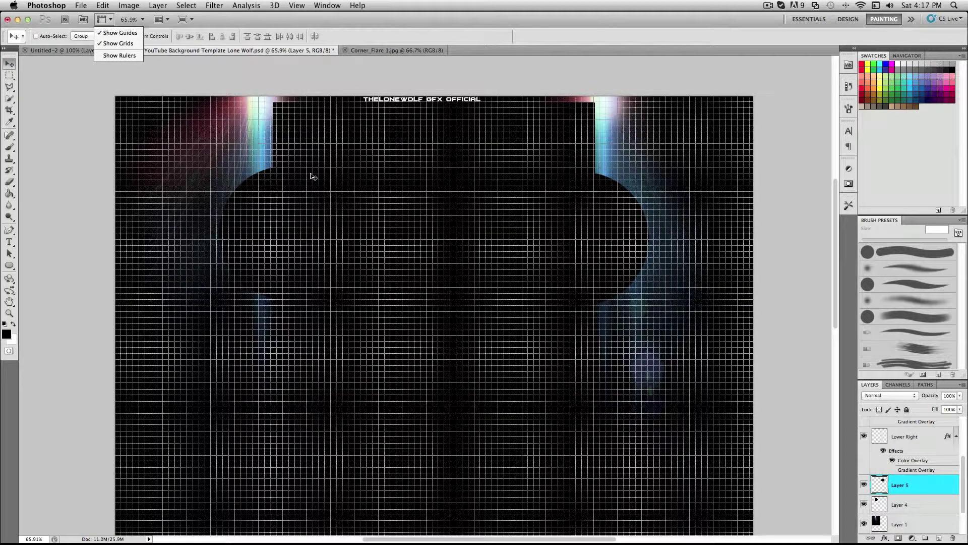
Hide the canvas grid and show the rulers
{"action": "left_click", "coordinate": [497, 165]}
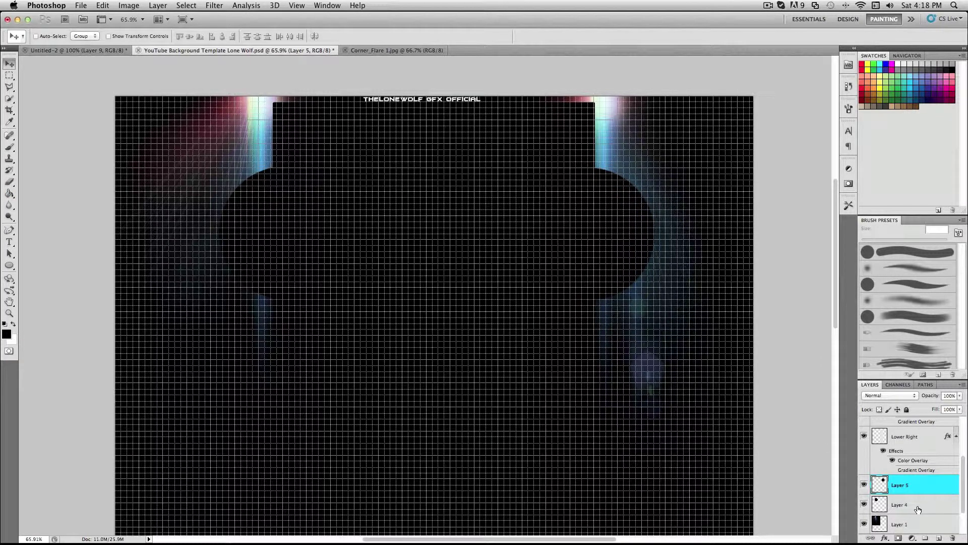
{"action": "left_click", "coordinate": [103, 20]}
{"action": "left_click", "coordinate": [108, 42]}
Give the right circle's layer a textured Pattern Overlay at 33% opacity
{"action": "right_click", "coordinate": [934, 486]}
{"action": "left_click", "coordinate": [862, 319]}
{"action": "left_click", "coordinate": [710, 346]}
{"action": "left_click", "coordinate": [805, 261]}
{"action": "left_click_drag", "start_coordinate": [800, 238], "coordinate": [791, 238]}
Add cyan Outer Glow and Inner Glow to the right circle's layer style
{"action": "left_click", "coordinate": [678, 259]}
{"action": "left_click", "coordinate": [751, 262]}
{"action": "left_click_drag", "start_coordinate": [787, 273], "coordinate": [787, 226]}
{"action": "left_click", "coordinate": [878, 164]}
{"action": "left_click", "coordinate": [698, 272]}
{"action": "left_click", "coordinate": [751, 263]}
{"action": "left_click", "coordinate": [786, 234]}
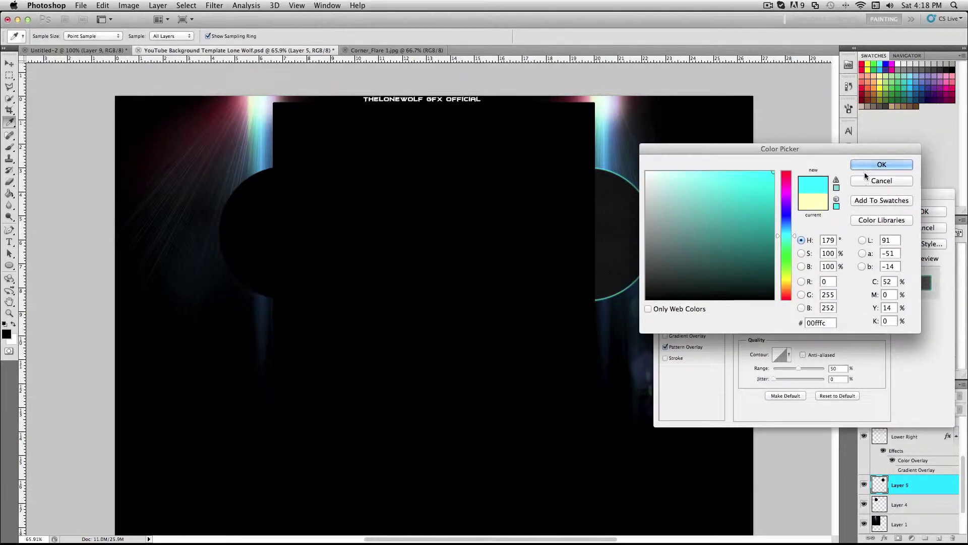
{"action": "left_click", "coordinate": [881, 164]}
{"action": "left_click", "coordinate": [931, 212]}
Copy the right circle's layer style and paste it onto the left circle
{"action": "right_click", "coordinate": [906, 479]}
{"action": "left_click", "coordinate": [841, 478]}
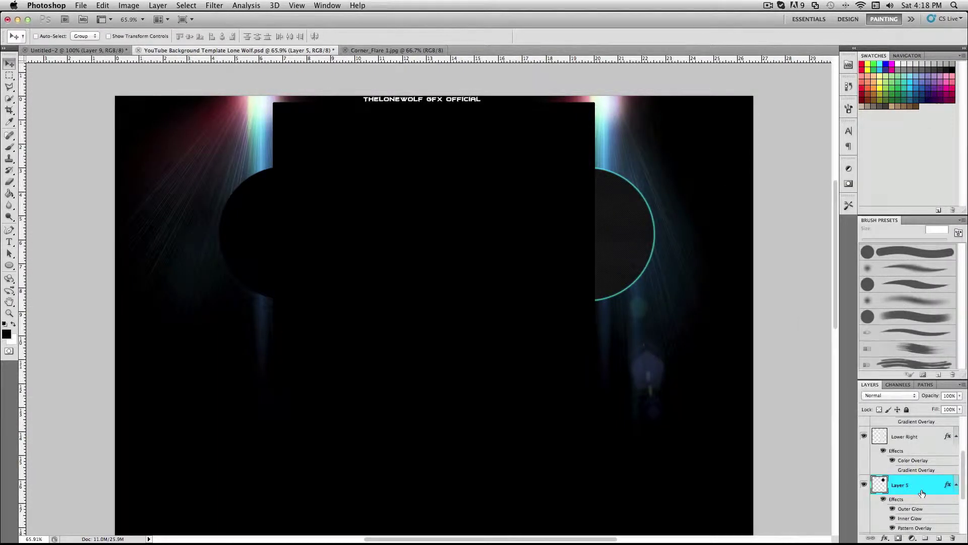
{"action": "right_click", "coordinate": [910, 476]}
{"action": "left_click", "coordinate": [839, 488]}
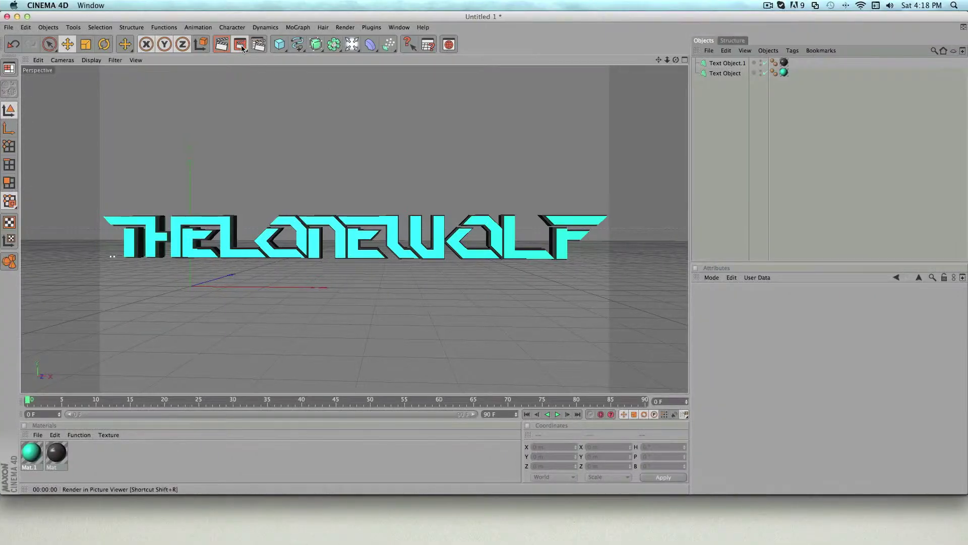
Save the rendered TheLoneWolf logo as a PNG, then bring up the Open file window
{"action": "left_click", "coordinate": [241, 44]}
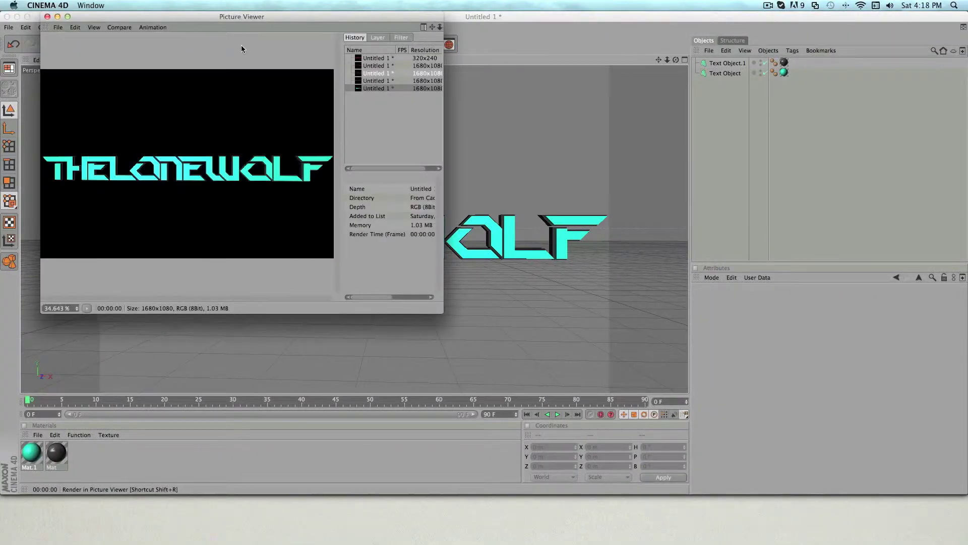
{"action": "left_click", "coordinate": [57, 30]}
{"action": "left_click", "coordinate": [76, 48]}
{"action": "left_click", "coordinate": [104, 140]}
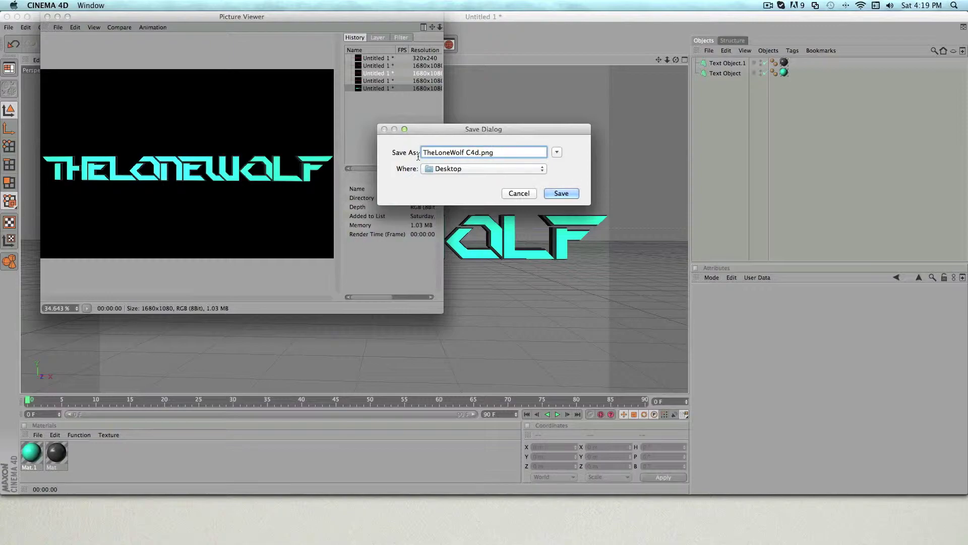
{"action": "key", "text": "Return"}
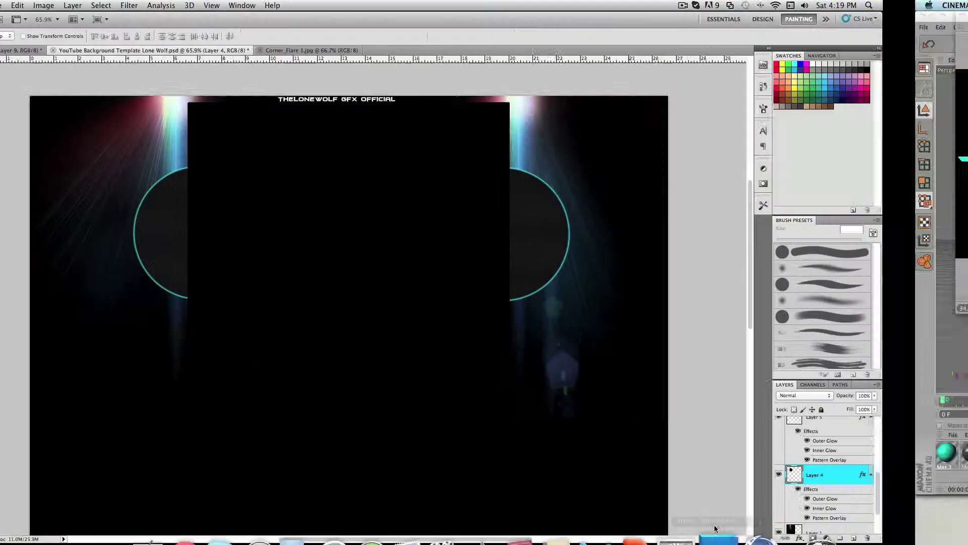
{"action": "left_click", "coordinate": [81, 5]}
{"action": "left_click", "coordinate": [96, 28]}
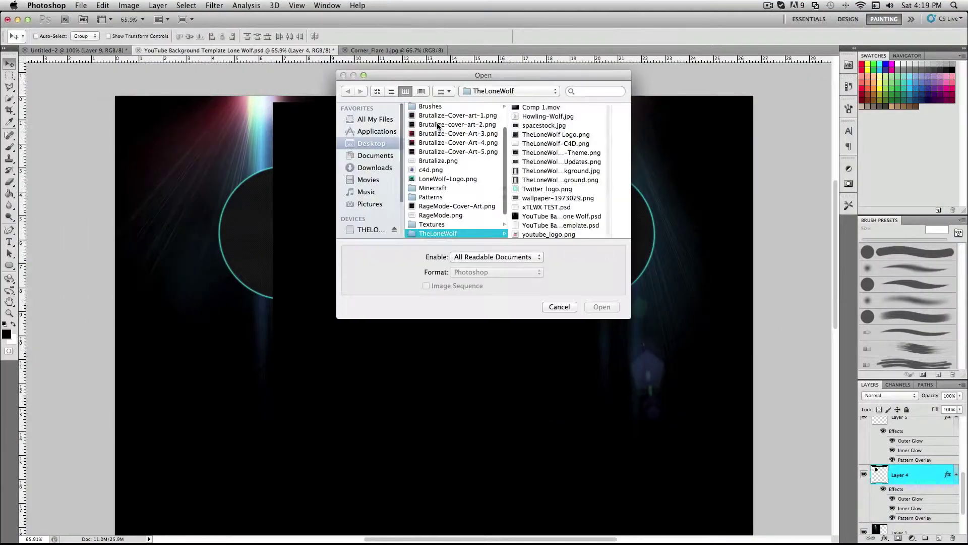
Open the TheLoneWolf C4D.png logo render and dock it as a tab
{"action": "scroll", "coordinate": [434, 200], "scroll_direction": "down", "scroll_amount": 3}
{"action": "double_click", "coordinate": [439, 215]}
{"action": "left_click_drag", "start_coordinate": [496, 57], "coordinate": [505, 50]}
Paste the logo into the template, scaled down and rotated vertically beside the left circle
{"action": "left_click", "coordinate": [9, 76]}
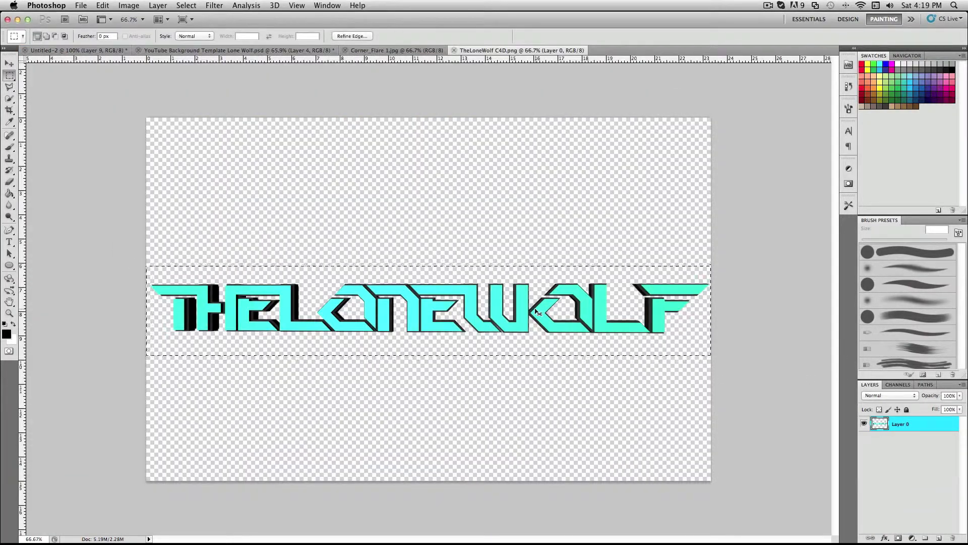
{"action": "left_click", "coordinate": [395, 51]}
{"action": "left_click", "coordinate": [277, 50]}
{"action": "key", "text": "ctrl+v"}
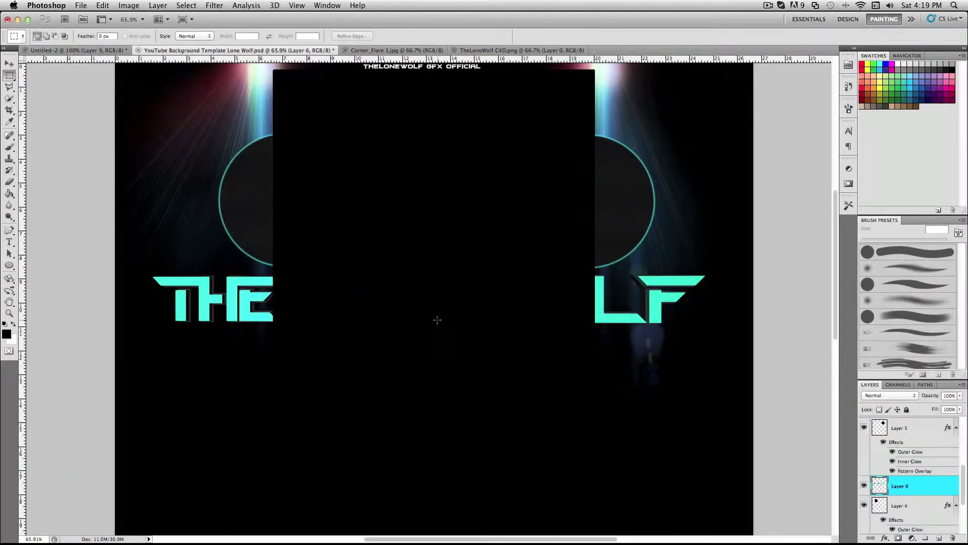
{"action": "key", "text": "ctrl+t"}
{"action": "mouse_move", "coordinate": [709, 273]}
{"action": "left_mouse_down"}
{"action": "mouse_move", "coordinate": [399, 301]}
{"action": "mouse_move", "coordinate": [289, 184]}
{"action": "left_mouse_up"}
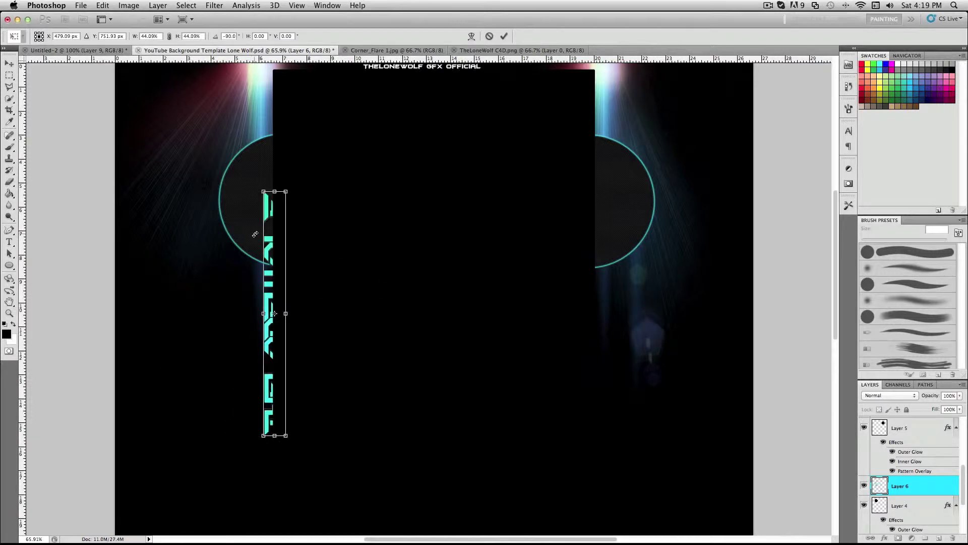
{"action": "left_click_drag", "start_coordinate": [285, 434], "coordinate": [272, 398]}
{"action": "left_click_drag", "start_coordinate": [262, 222], "coordinate": [241, 150]}
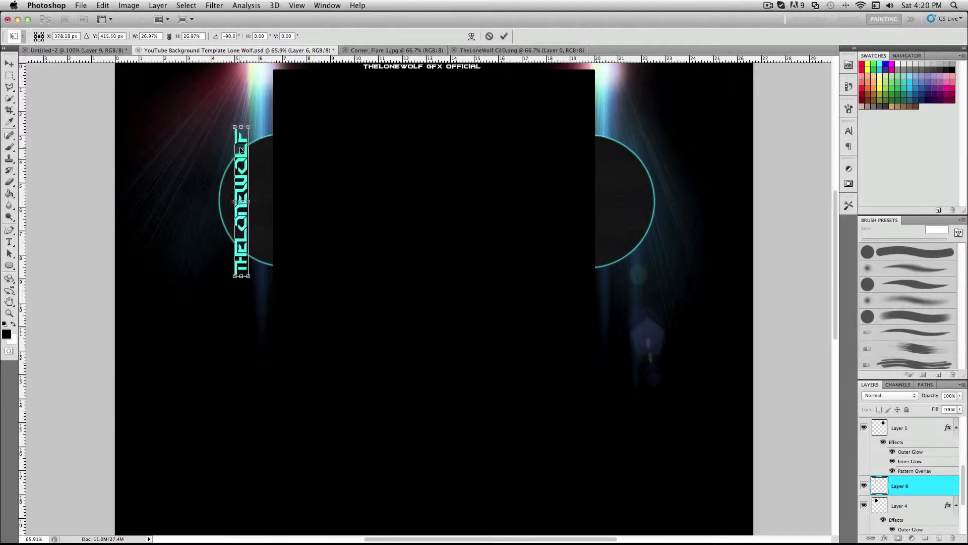
{"action": "key", "text": "Return"}
Give the vertical logo layer a cyan Outer Glow
{"action": "key", "text": "m"}
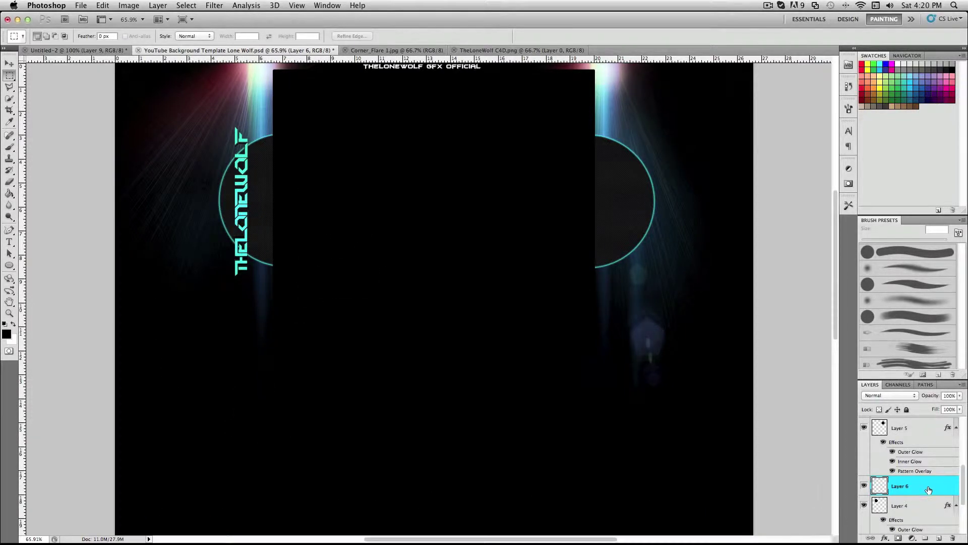
{"action": "double_click", "coordinate": [928, 489]}
{"action": "left_click", "coordinate": [686, 258]}
{"action": "left_click", "coordinate": [828, 254]}
{"action": "left_click", "coordinate": [241, 201]}
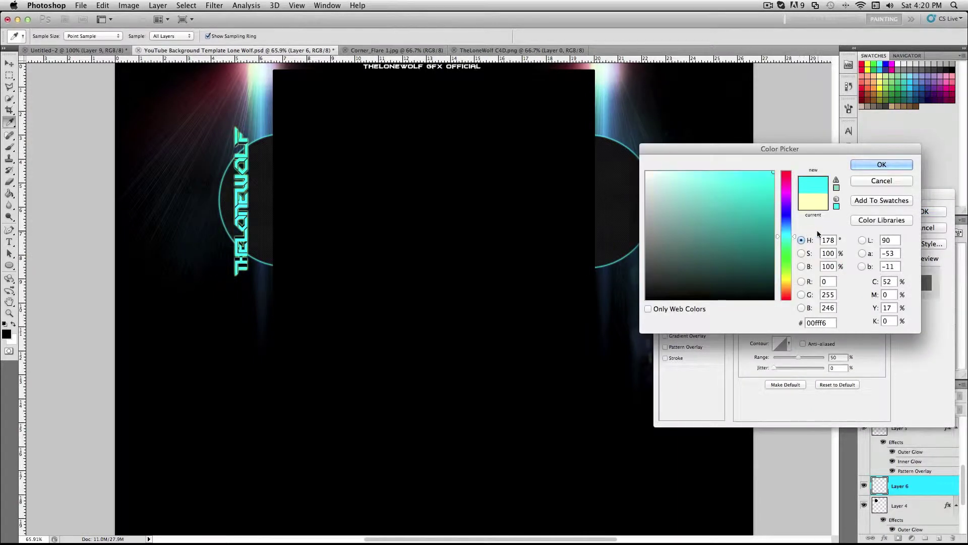
{"action": "left_click", "coordinate": [881, 164]}
{"action": "left_click", "coordinate": [924, 211]}
Open youtube_logo.png from the TheLoneWolf folder
{"action": "left_click", "coordinate": [81, 5]}
{"action": "left_click", "coordinate": [93, 23]}
{"action": "left_click", "coordinate": [438, 198]}
{"action": "left_click", "coordinate": [524, 188]}
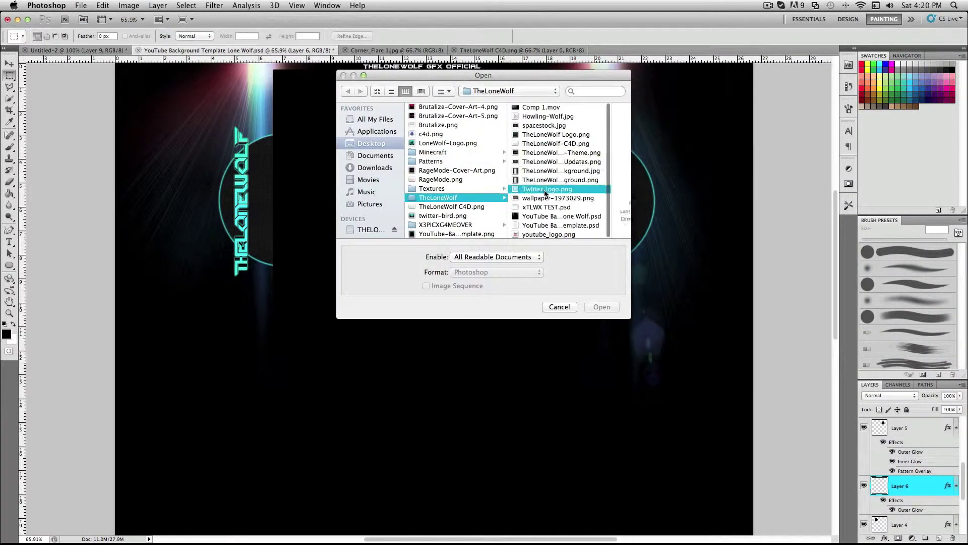
{"action": "double_click", "coordinate": [460, 233]}
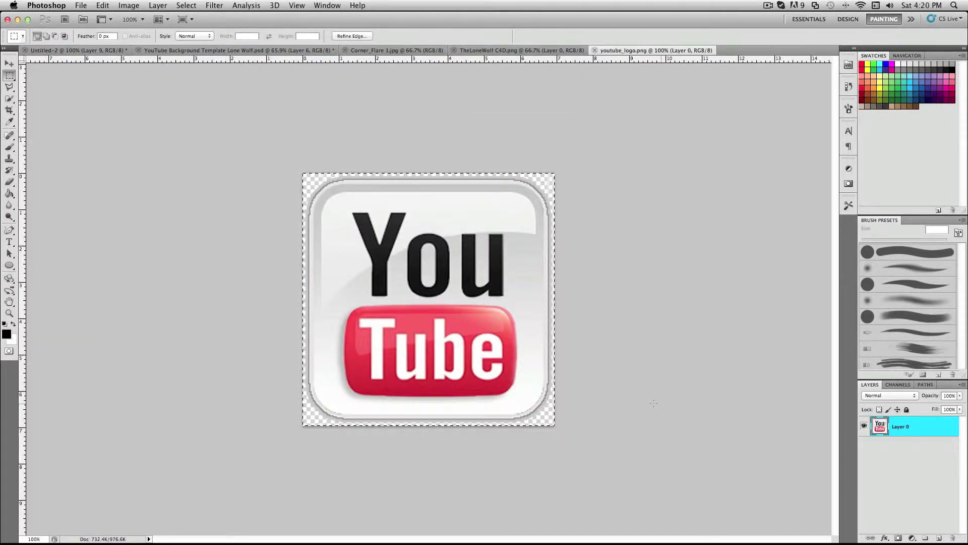
Place the YouTube logo in the banner, scaled small beside the TheLoneWolf title
{"action": "left_click_drag", "start_coordinate": [497, 304], "coordinate": [419, 358]}
{"action": "key", "text": "ctrl+t"}
{"action": "left_click_drag", "start_coordinate": [513, 217], "coordinate": [364, 237]}
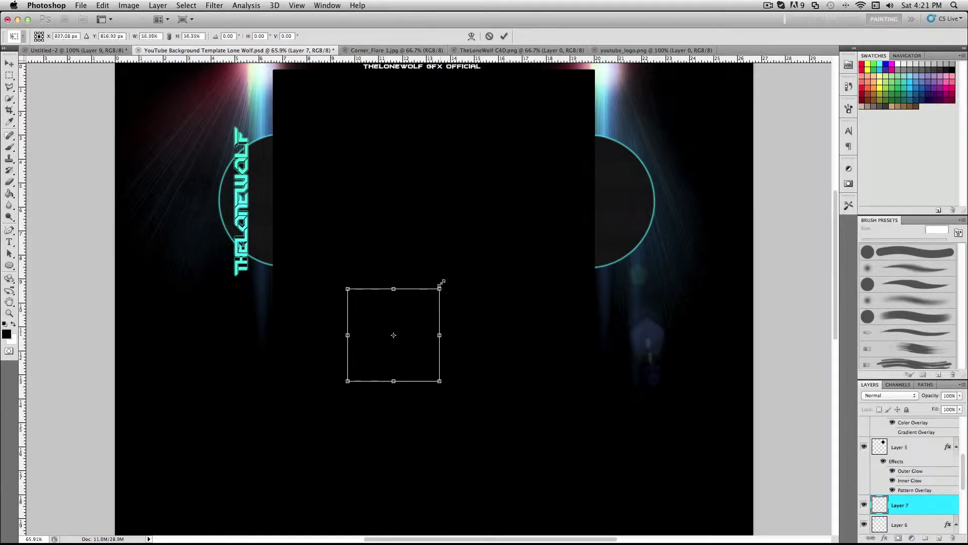
{"action": "mouse_move", "coordinate": [361, 351]}
{"action": "left_mouse_down"}
{"action": "mouse_move", "coordinate": [271, 245]}
{"action": "mouse_move", "coordinate": [277, 252]}
{"action": "left_mouse_up"}
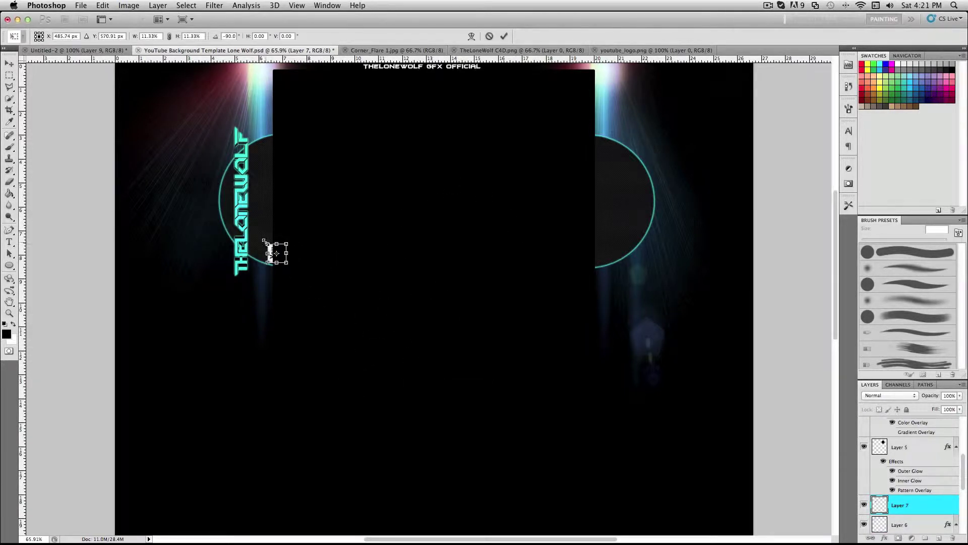
{"action": "scroll", "coordinate": [277, 252], "scroll_direction": "up", "scroll_amount": 5}
{"action": "left_click_drag", "start_coordinate": [294, 373], "coordinate": [250, 325]}
{"action": "key", "text": "Return"}
Open the Twitter logo image, dock it, and return to the banner document
{"action": "left_click", "coordinate": [81, 5]}
{"action": "left_click", "coordinate": [96, 26]}
{"action": "left_click", "coordinate": [539, 188]}
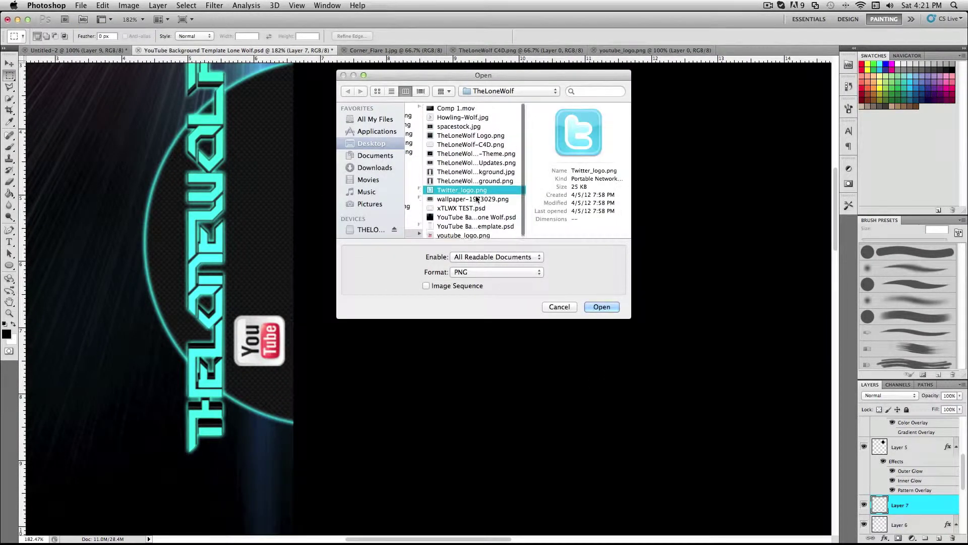
{"action": "left_click", "coordinate": [600, 307]}
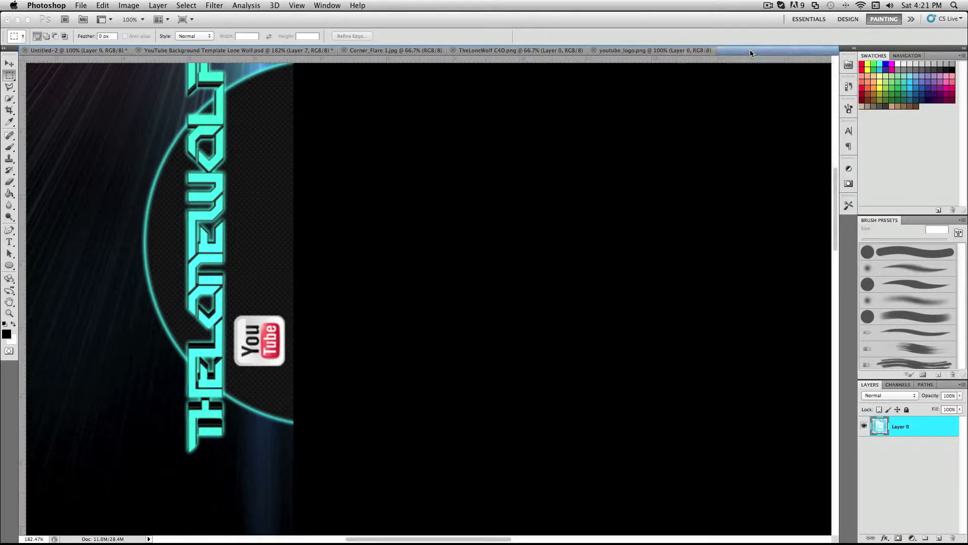
{"action": "left_click_drag", "start_coordinate": [121, 61], "coordinate": [786, 51]}
{"action": "key", "text": "ctrl+shift+Tab"}
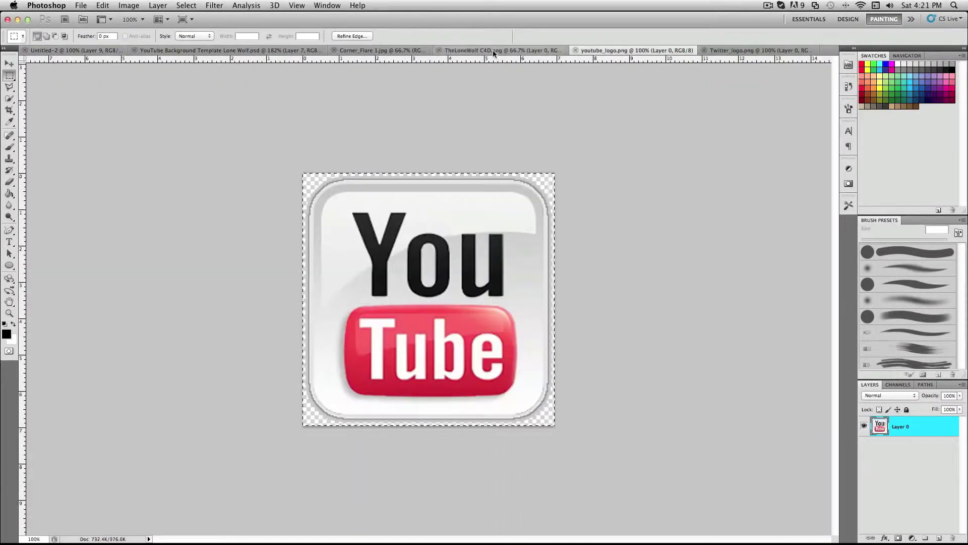
{"action": "key", "text": "ctrl+shift+Tab"}
{"action": "key", "text": "ctrl+shift+Tab"}
{"action": "key", "text": "ctrl+shift+Tab"}
Place a scaled-down Twitter icon above the YouTube icon at the circle's top
{"action": "left_click_drag", "start_coordinate": [411, 335], "coordinate": [411, 336]}
{"action": "left_click_drag", "start_coordinate": [538, 185], "coordinate": [351, 302]}
{"action": "mouse_move", "coordinate": [323, 348]}
{"action": "left_mouse_down"}
{"action": "mouse_move", "coordinate": [250, 257]}
{"action": "mouse_move", "coordinate": [266, 268]}
{"action": "mouse_move", "coordinate": [255, 294]}
{"action": "mouse_move", "coordinate": [229, 263]}
{"action": "left_mouse_up"}
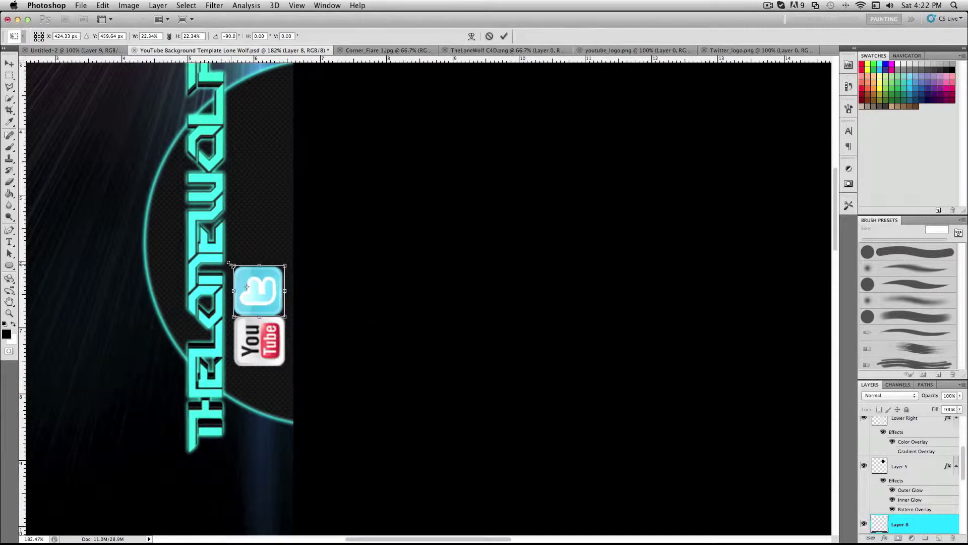
{"action": "key", "text": "Return"}
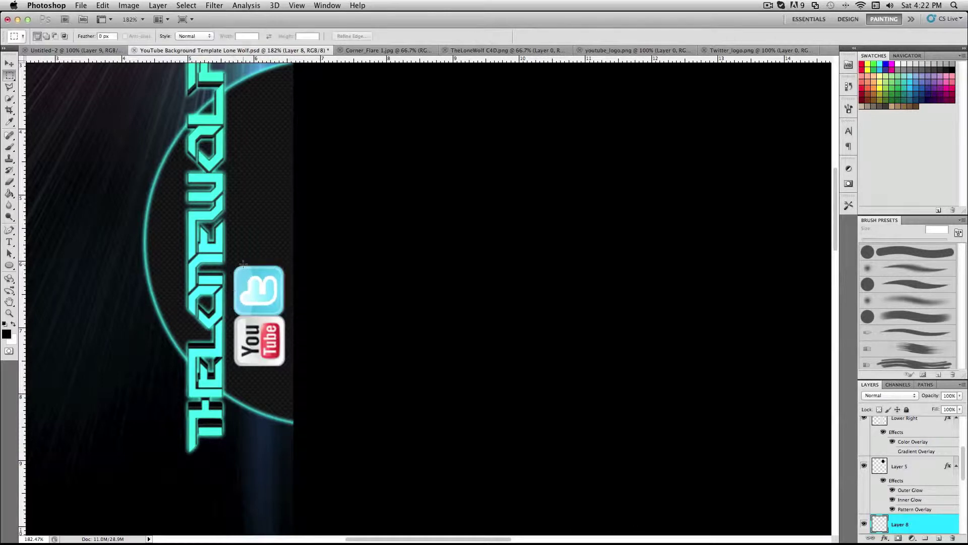
{"action": "key", "text": "v"}
{"action": "left_click_drag", "start_coordinate": [224, 254], "coordinate": [223, 102]}
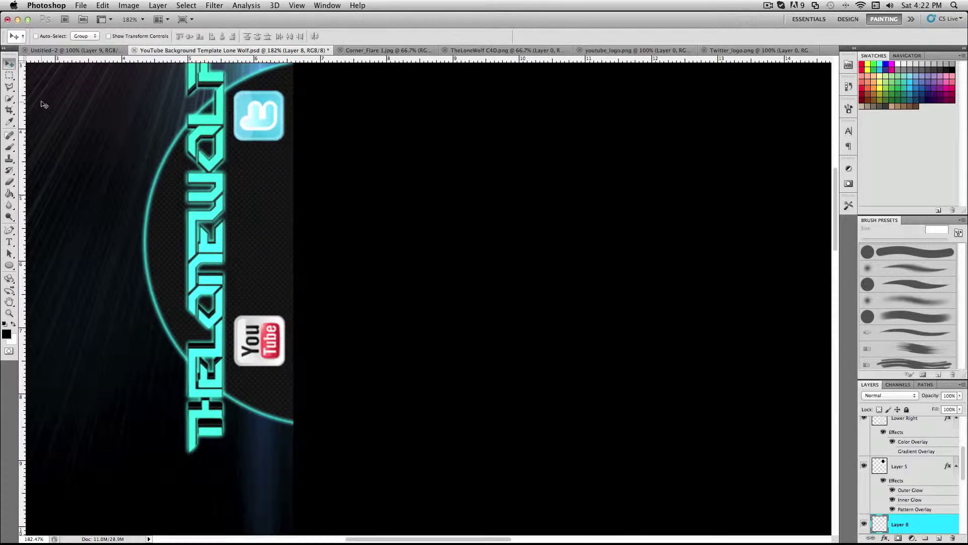
Nudge the TheLoneWolf title slightly left and start a text entry on the canvas
{"action": "scroll", "coordinate": [164, 188], "scroll_direction": "down", "scroll_amount": 3}
{"action": "scroll", "coordinate": [285, 292], "scroll_direction": "down", "scroll_amount": 2}
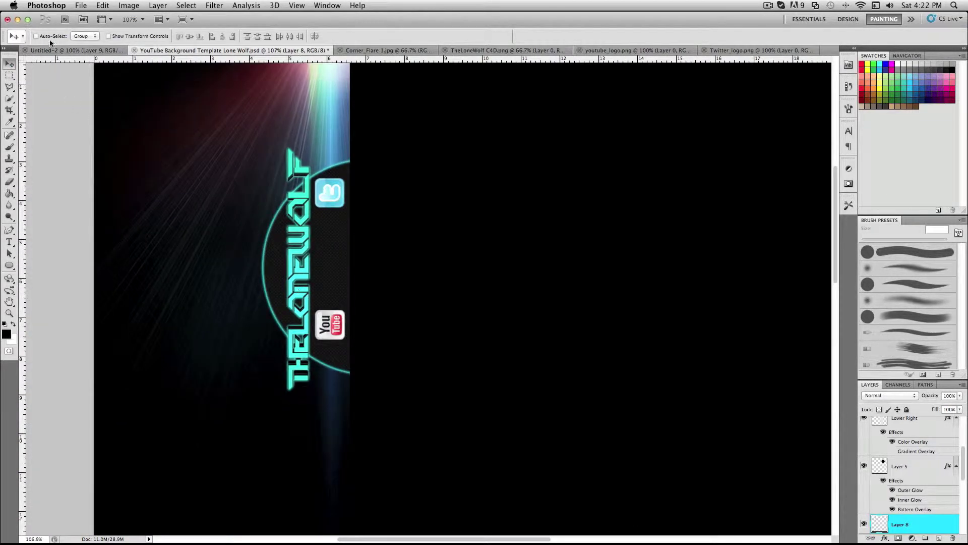
{"action": "left_click", "coordinate": [309, 180], "text": "ctrl"}
{"action": "key", "text": "Left"}
{"action": "key", "text": "Left"}
{"action": "key", "text": "Left"}
{"action": "key", "text": "Left"}
{"action": "key", "text": "Left"}
{"action": "key", "text": "Left"}
{"action": "key", "text": "Left"}
{"action": "key", "text": "Left"}
{"action": "key", "text": "Left"}
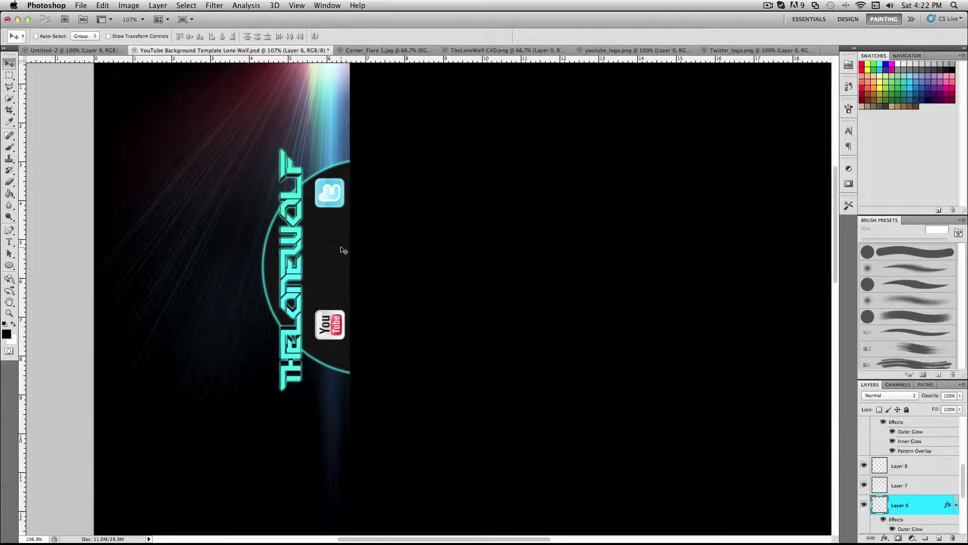
{"action": "scroll", "coordinate": [409, 289], "scroll_direction": "down", "scroll_amount": 3}
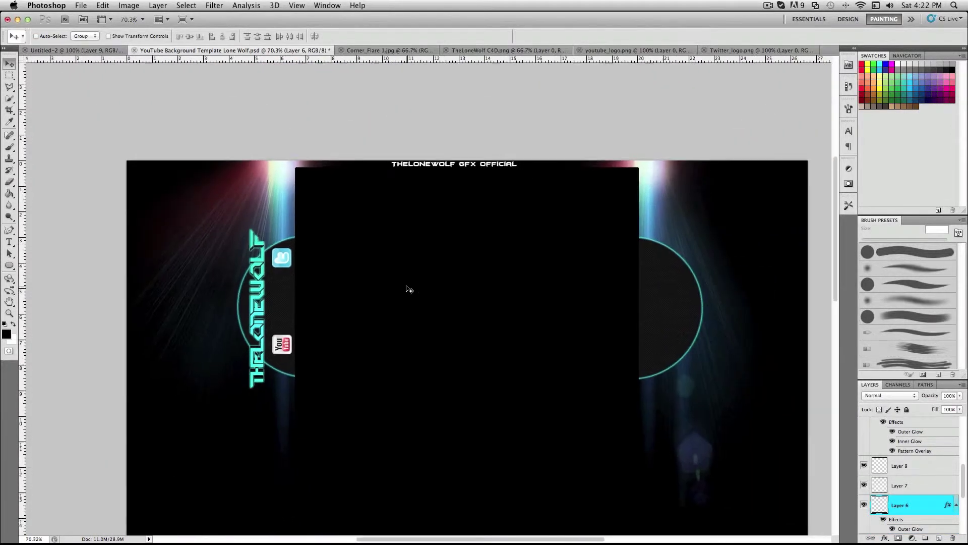
{"action": "scroll", "coordinate": [409, 289], "scroll_direction": "up", "scroll_amount": 1}
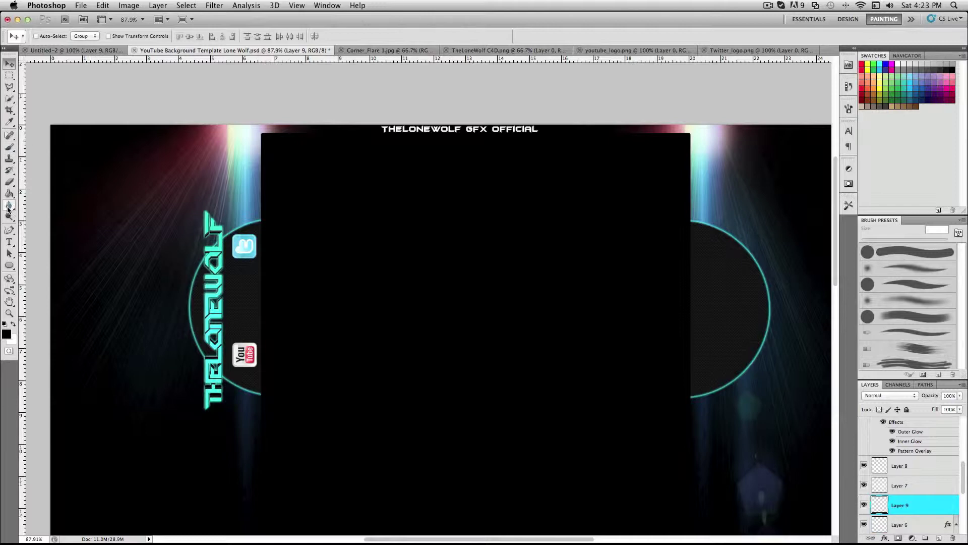
{"action": "left_click", "coordinate": [8, 243]}
{"action": "left_click", "coordinate": [296, 356]}
Copy the THELONEWOLF GFX OFFICIAL header text and paste it as new text on the canvas
{"action": "left_click", "coordinate": [491, 37]}
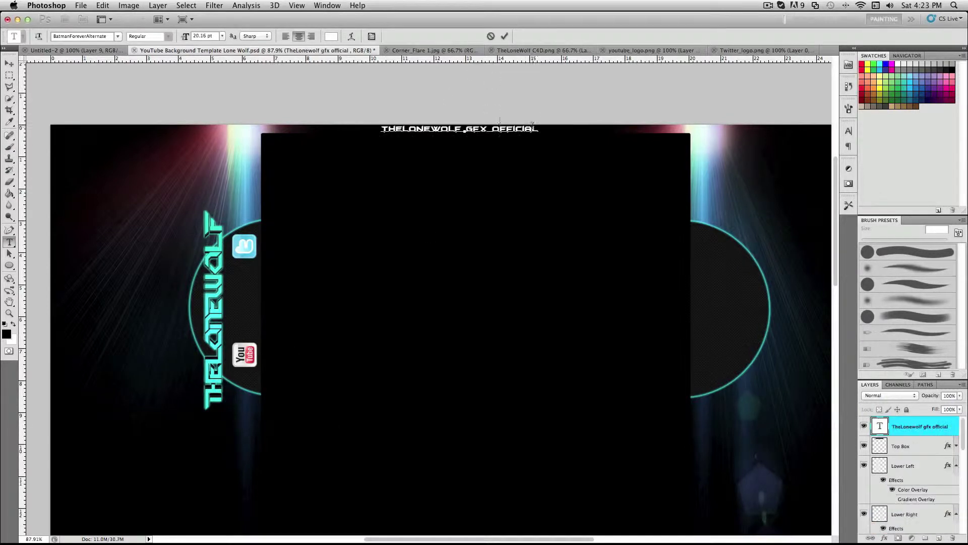
{"action": "triple_click", "coordinate": [408, 128]}
{"action": "key", "text": "ctrl+c"}
{"action": "key", "text": "Escape"}
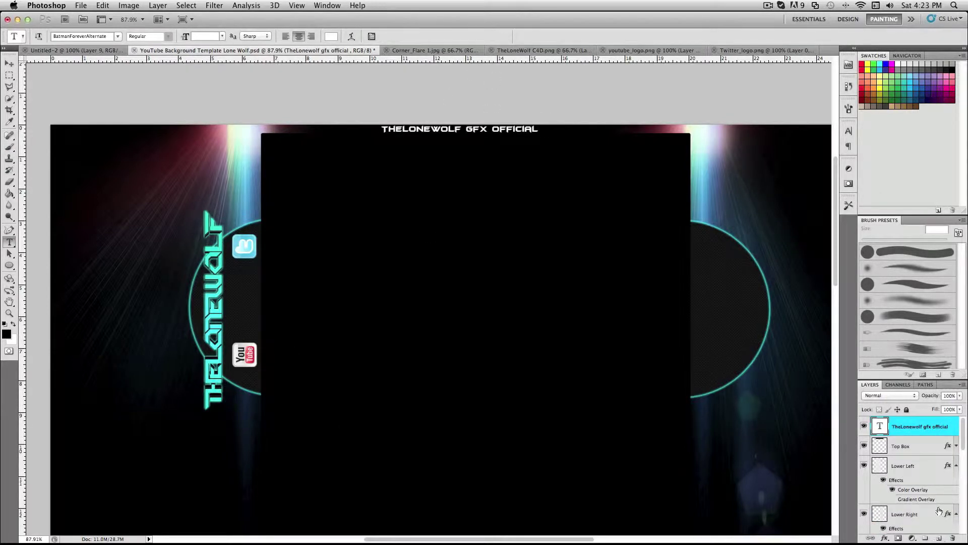
{"action": "left_click", "coordinate": [939, 539]}
{"action": "key", "text": "ctrl+t"}
{"action": "left_click", "coordinate": [554, 188]}
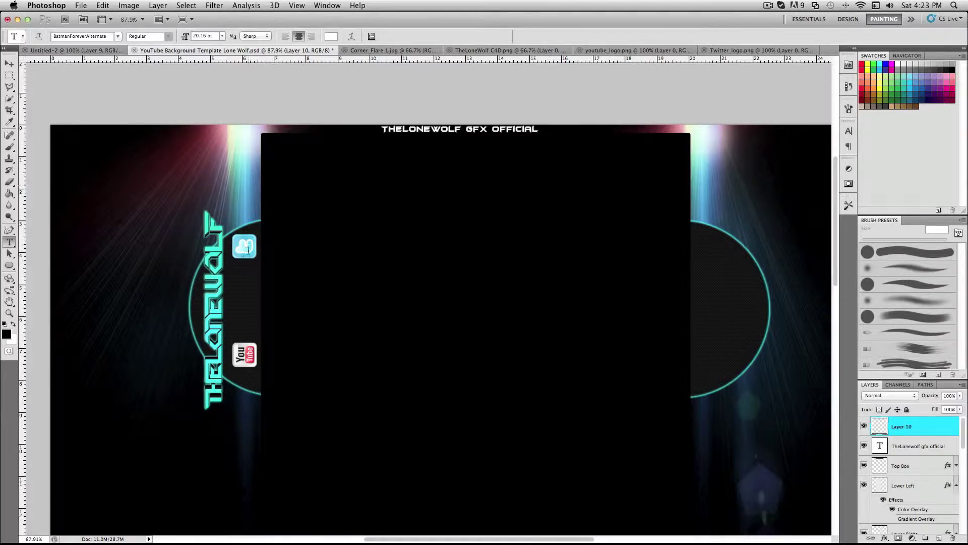
{"action": "left_click", "coordinate": [371, 326]}
{"action": "key", "text": "ctrl+v"}
{"action": "left_click", "coordinate": [504, 36]}
Rotate the pasted caption vertical, shrink it, and place it beside the social icons
{"action": "key", "text": "ctrl+t"}
{"action": "mouse_move", "coordinate": [508, 216]}
{"action": "left_mouse_down"}
{"action": "mouse_move", "coordinate": [371, 247]}
{"action": "mouse_move", "coordinate": [314, 192]}
{"action": "left_mouse_up"}
{"action": "left_click_drag", "start_coordinate": [315, 400], "coordinate": [323, 386]}
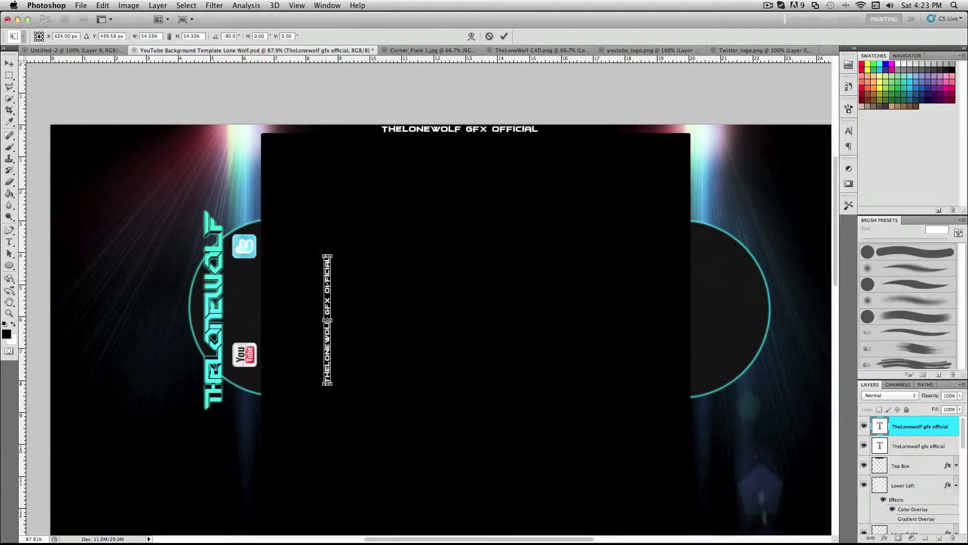
{"action": "left_click_drag", "start_coordinate": [323, 312], "coordinate": [247, 291]}
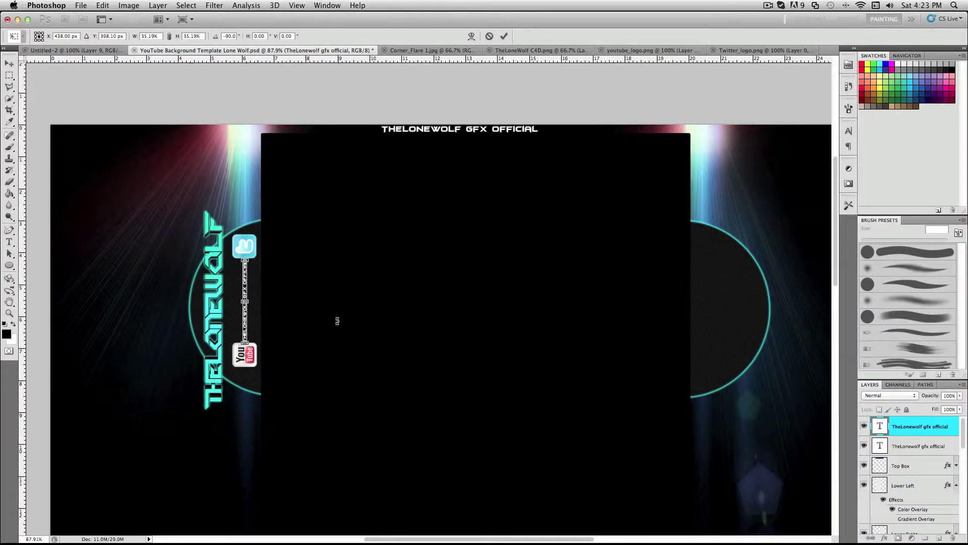
{"action": "key", "text": "Return"}
{"action": "left_click", "coordinate": [14, 61]}
Fine-tune the icons and vertical caption positions beside the logo, then add an empty layer
{"action": "left_click", "coordinate": [249, 243]}
{"action": "left_click", "coordinate": [239, 360]}
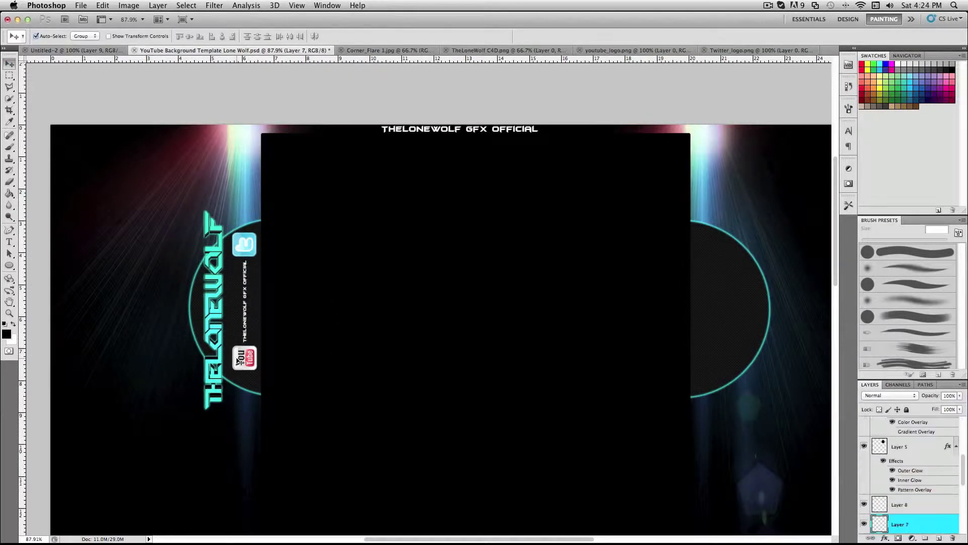
{"action": "left_click", "coordinate": [248, 283]}
{"action": "key", "text": "ctrl+t"}
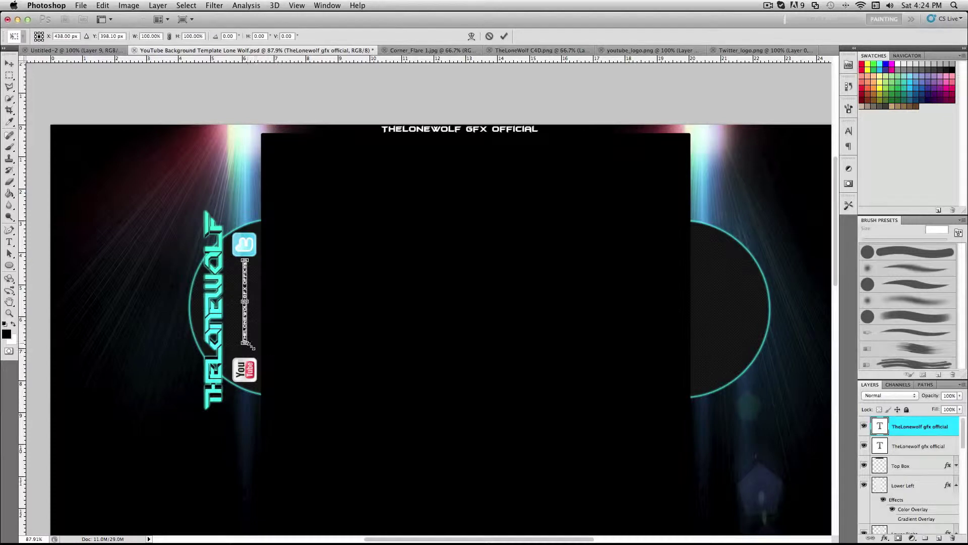
{"action": "left_click_drag", "start_coordinate": [248, 289], "coordinate": [231, 275]}
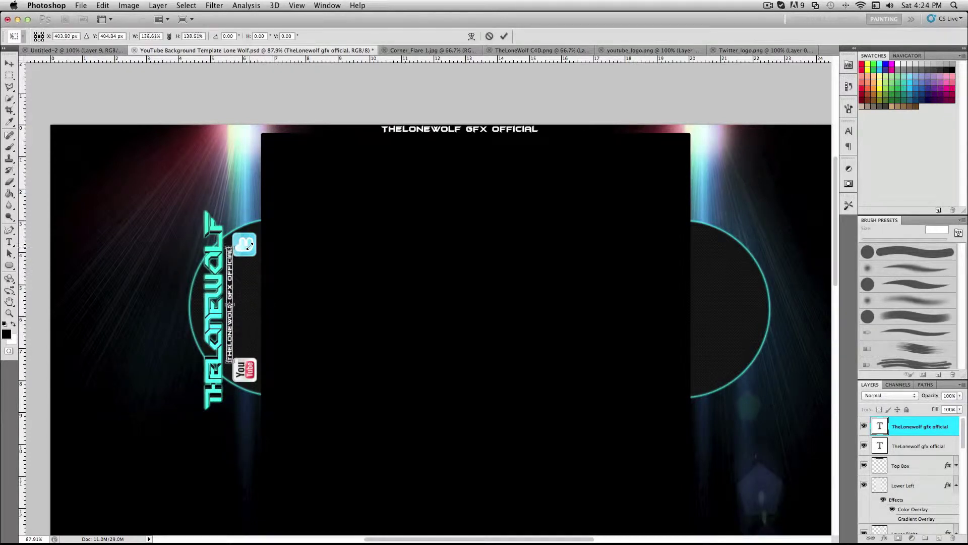
{"action": "key", "text": "Return"}
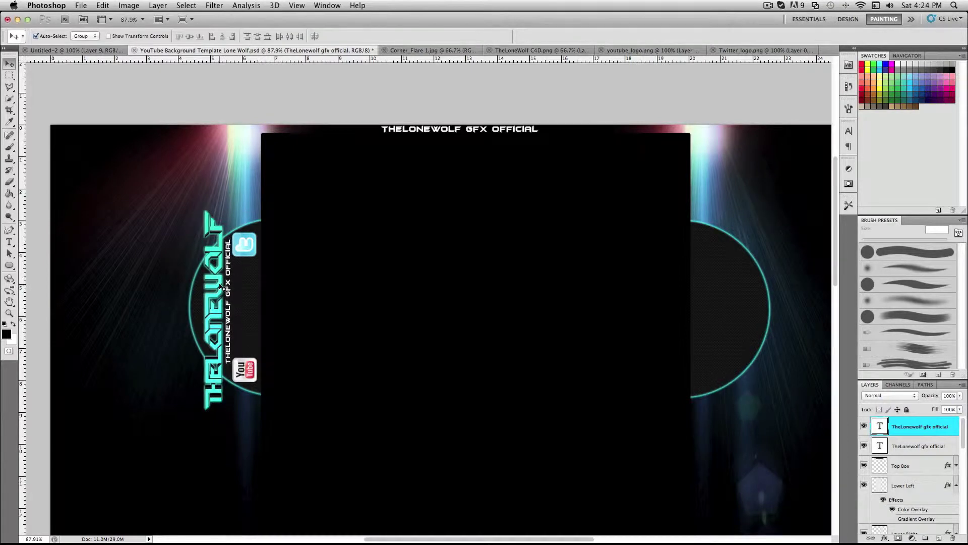
{"action": "left_click", "coordinate": [939, 537]}
{"action": "left_click", "coordinate": [9, 147]}
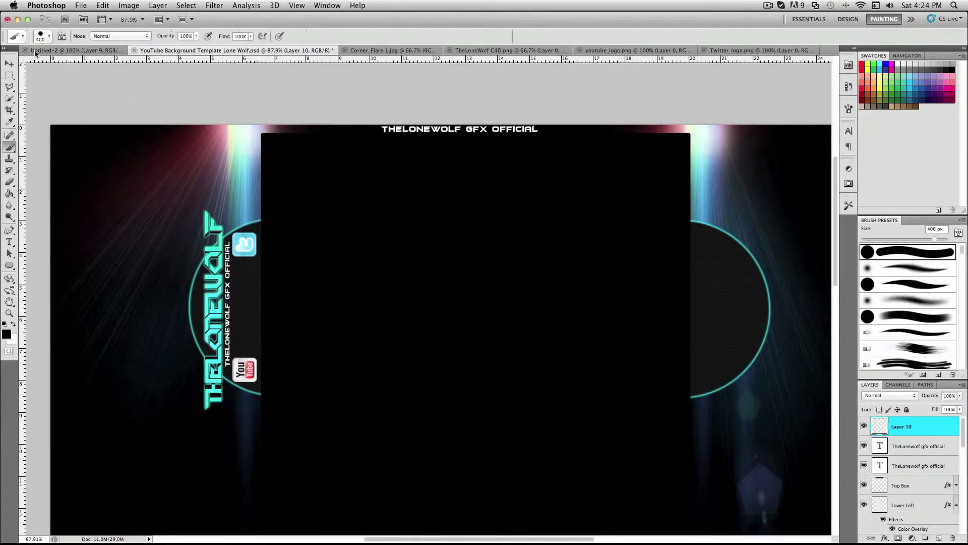
Choose a long streak-shaped brush from the brush presets
{"action": "left_click", "coordinate": [45, 36]}
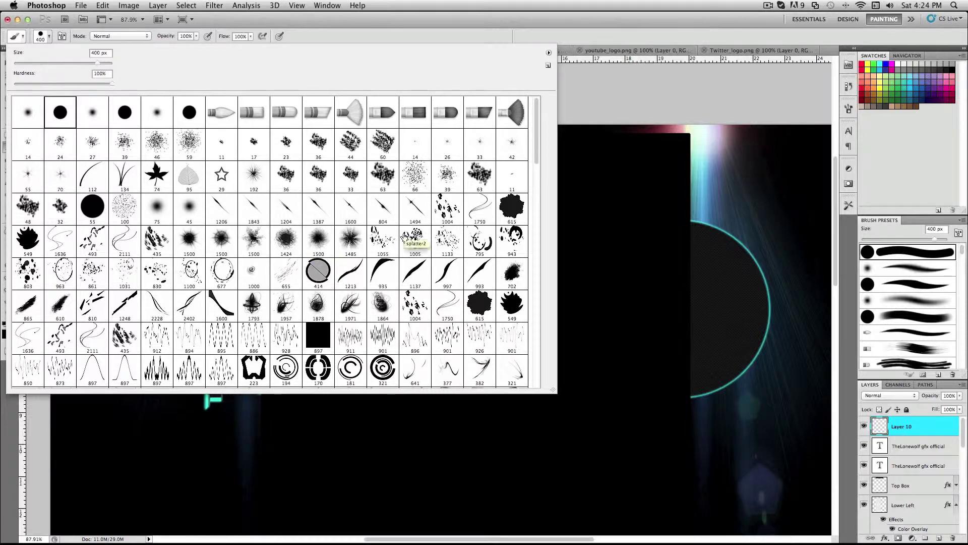
{"action": "scroll", "coordinate": [409, 240], "scroll_direction": "down", "scroll_amount": 5}
{"action": "scroll", "coordinate": [409, 239], "scroll_direction": "down", "scroll_amount": 5}
{"action": "scroll", "coordinate": [414, 242], "scroll_direction": "down", "scroll_amount": 5}
{"action": "scroll", "coordinate": [279, 308], "scroll_direction": "down", "scroll_amount": 5}
{"action": "scroll", "coordinate": [279, 308], "scroll_direction": "down", "scroll_amount": 2}
{"action": "scroll", "coordinate": [279, 308], "scroll_direction": "down", "scroll_amount": 5}
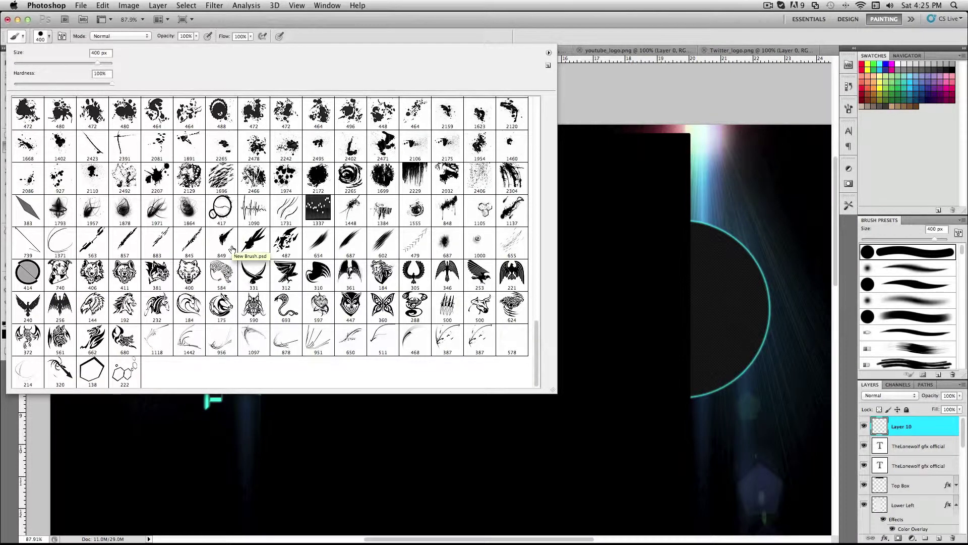
{"action": "left_click", "coordinate": [128, 258]}
{"action": "right_click", "coordinate": [541, 204]}
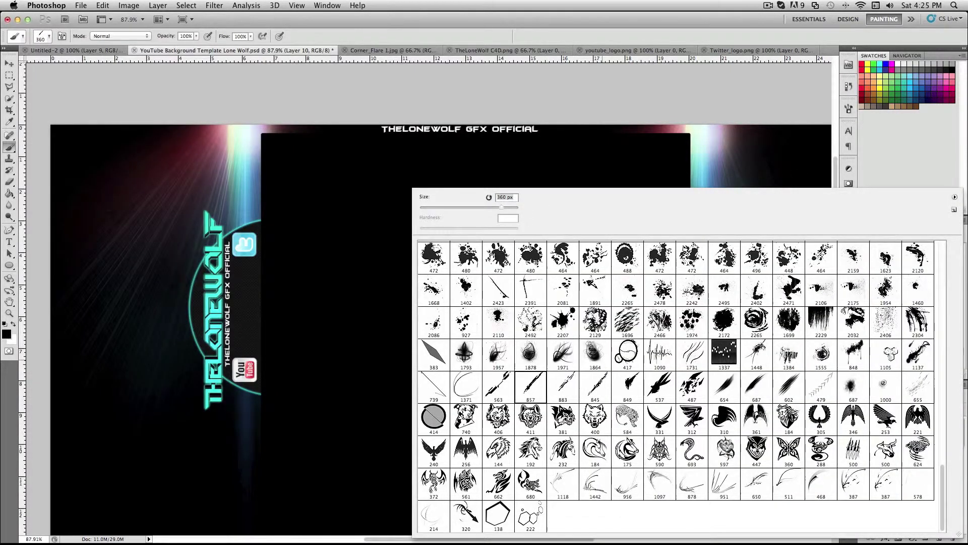
{"action": "key", "text": "Escape"}
Rotate the new layer's contents with Free Transform, then return them upright
{"action": "key", "text": "ctrl+t"}
{"action": "mouse_move", "coordinate": [565, 182]}
{"action": "left_mouse_down"}
{"action": "mouse_move", "coordinate": [205, 140]}
{"action": "mouse_move", "coordinate": [104, 217]}
{"action": "left_mouse_up"}
{"action": "left_click_drag", "start_coordinate": [347, 144], "coordinate": [315, 268]}
{"action": "left_click", "coordinate": [504, 36]}
Set the brush tip angle to 47°, stamp the circuit shape beside the logo, and scale it to about 79%
{"action": "key", "text": "b"}
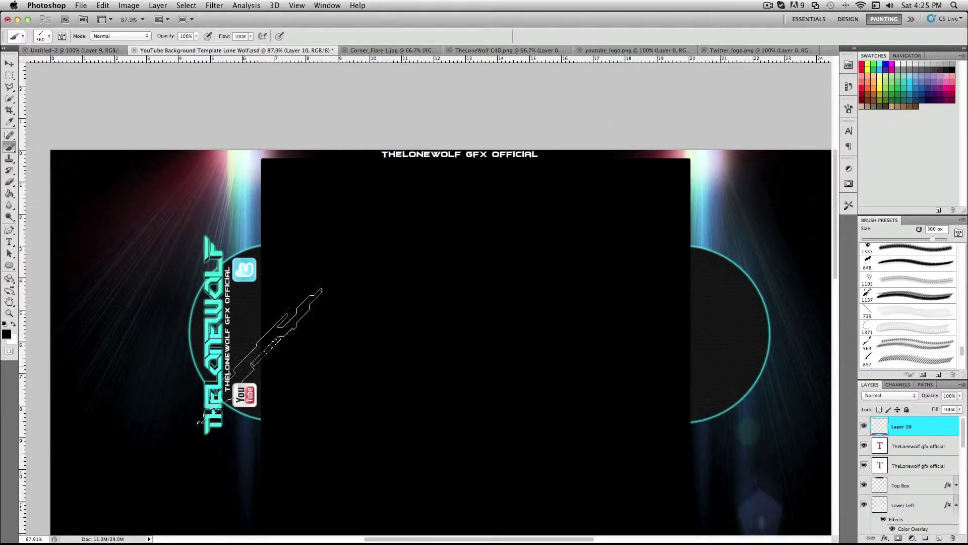
{"action": "left_click", "coordinate": [849, 108]}
{"action": "left_click_drag", "start_coordinate": [820, 208], "coordinate": [813, 200]}
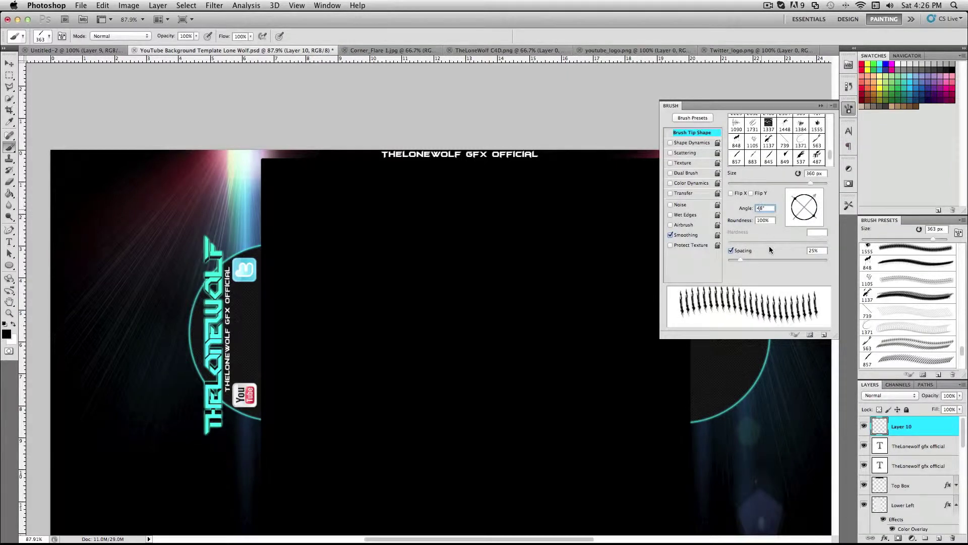
{"action": "left_click", "coordinate": [247, 336]}
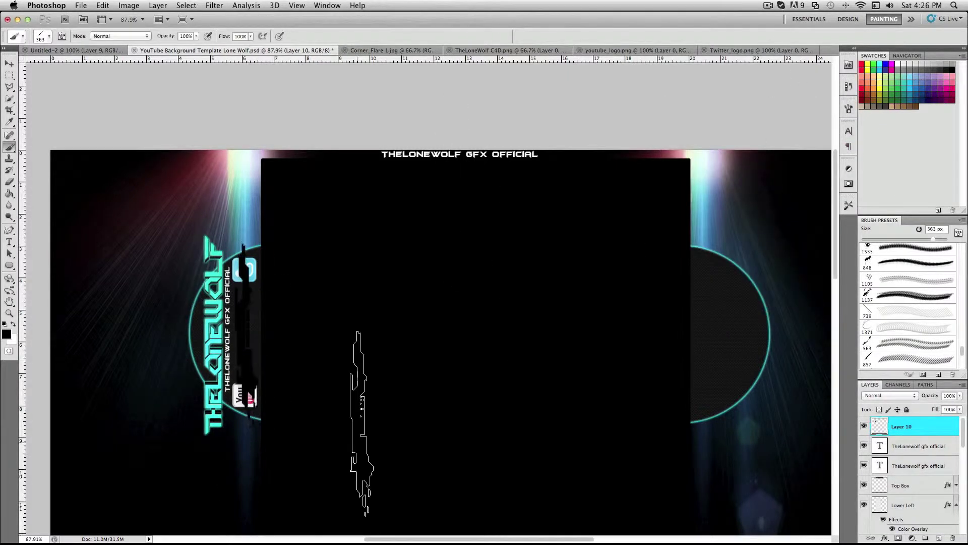
{"action": "key", "text": "ctrl+t"}
{"action": "left_click_drag", "start_coordinate": [263, 242], "coordinate": [244, 295]}
{"action": "key", "text": "Return"}
{"action": "key", "text": "b"}
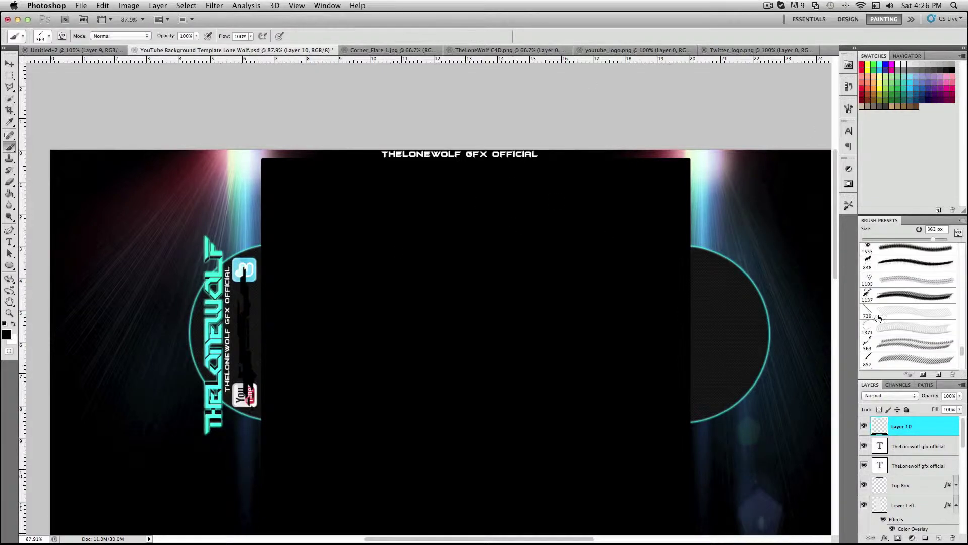
Move Layer 10 down between Layer 9 and Layer 6
{"action": "scroll", "coordinate": [908, 479], "scroll_direction": "down", "scroll_amount": 3}
{"action": "scroll", "coordinate": [907, 504], "scroll_direction": "down", "scroll_amount": 3}
{"action": "left_click_drag", "start_coordinate": [902, 418], "coordinate": [908, 472]}
{"action": "scroll", "coordinate": [908, 427], "scroll_direction": "down", "scroll_amount": 1}
{"action": "left_click_drag", "start_coordinate": [907, 428], "coordinate": [904, 496]}
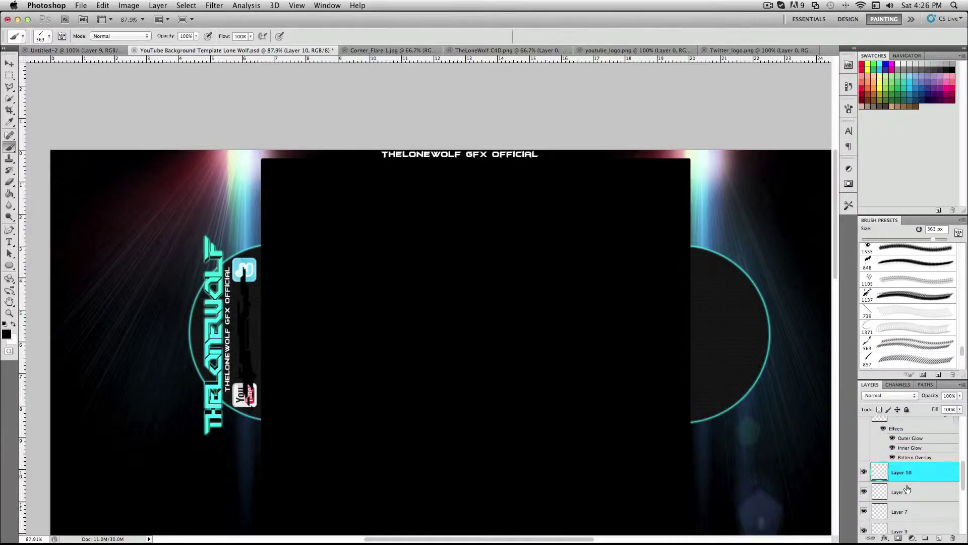
Give Layer 10 a cyan Outer Glow layer style
{"action": "double_click", "coordinate": [903, 457]}
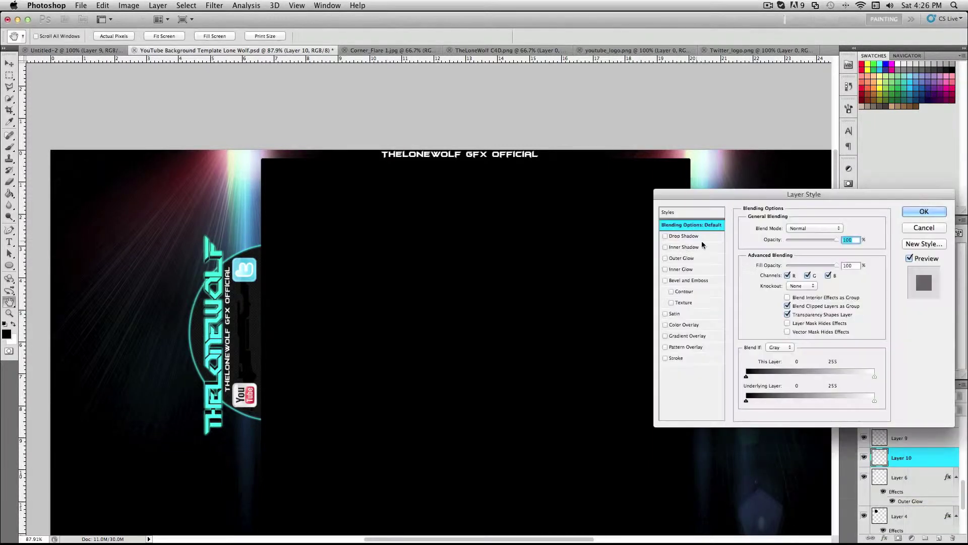
{"action": "left_click", "coordinate": [681, 258]}
{"action": "left_click", "coordinate": [755, 265]}
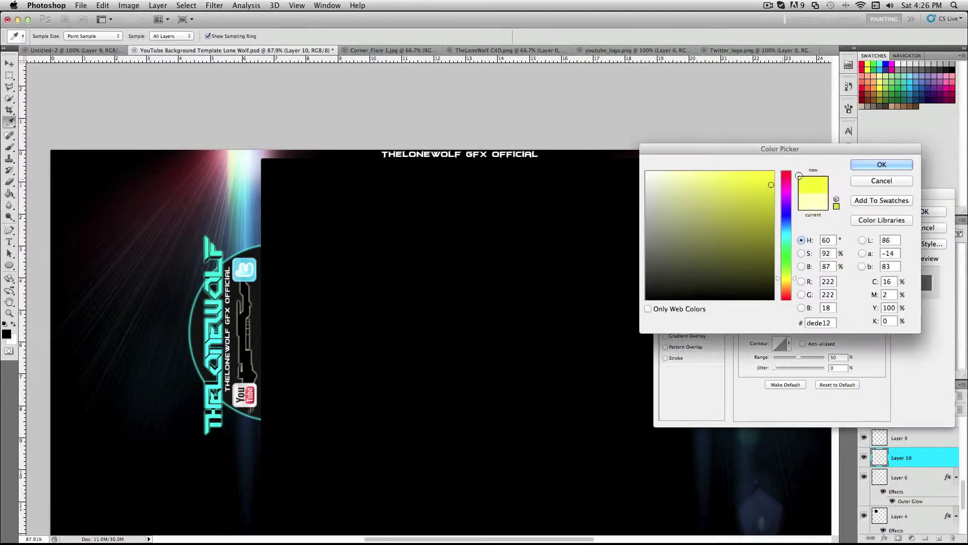
{"action": "left_click", "coordinate": [786, 236]}
{"action": "left_click", "coordinate": [881, 164]}
{"action": "left_click", "coordinate": [934, 212]}
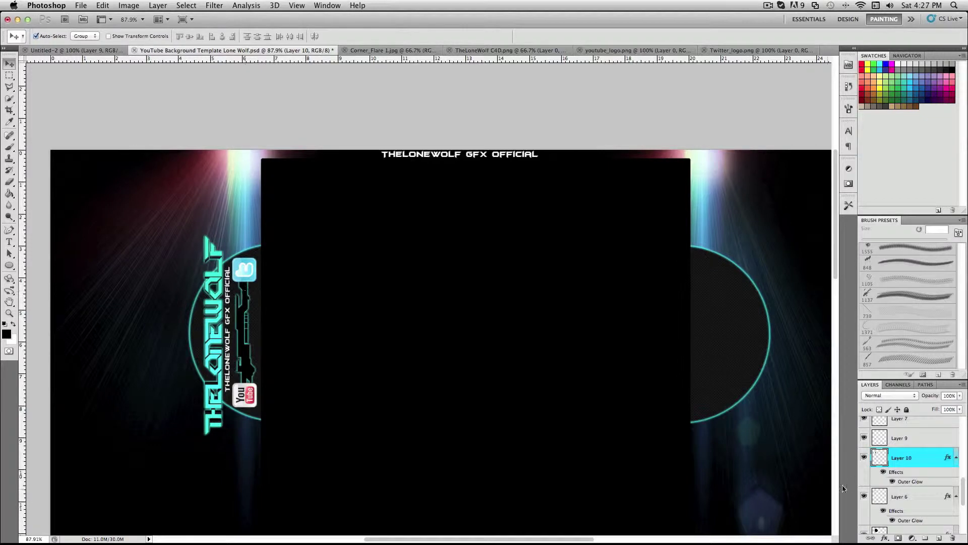
Add a new empty layer
{"action": "scroll", "coordinate": [894, 495], "scroll_direction": "down", "scroll_amount": 3}
{"action": "scroll", "coordinate": [893, 495], "scroll_direction": "down", "scroll_amount": 3}
{"action": "left_click", "coordinate": [939, 538]}
Open c4d.png, close the Twitter, YouTube and TheLoneWolf documents, and return to the template
{"action": "left_click", "coordinate": [80, 5]}
{"action": "left_click", "coordinate": [95, 23]}
{"action": "key", "text": "Return"}
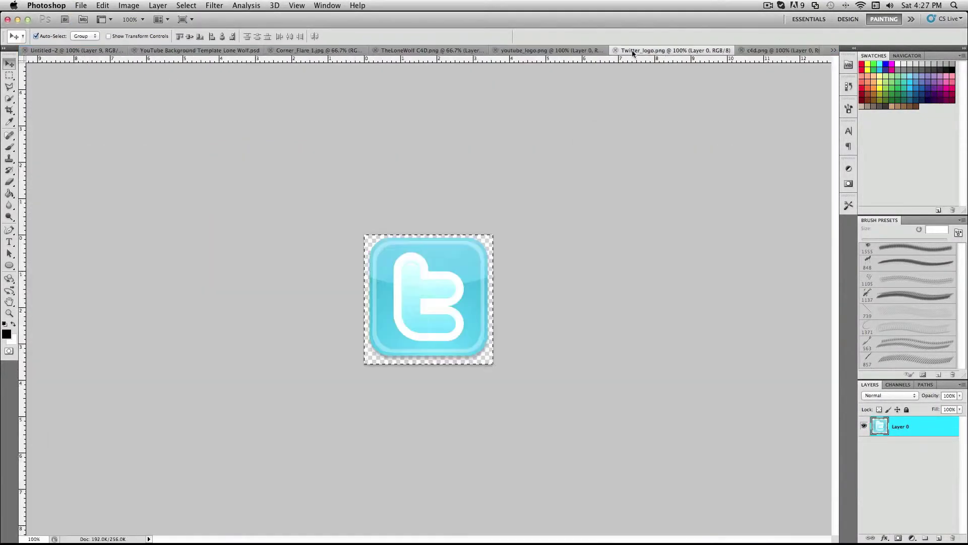
{"action": "left_click", "coordinate": [593, 50]}
{"action": "left_click", "coordinate": [453, 51]}
{"action": "left_click", "coordinate": [505, 51]}
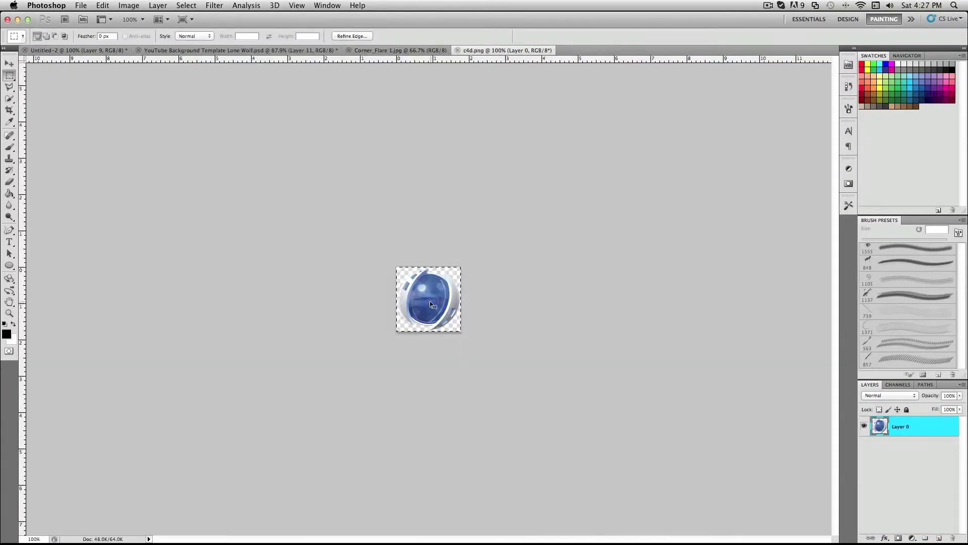
{"action": "left_click", "coordinate": [271, 51]}
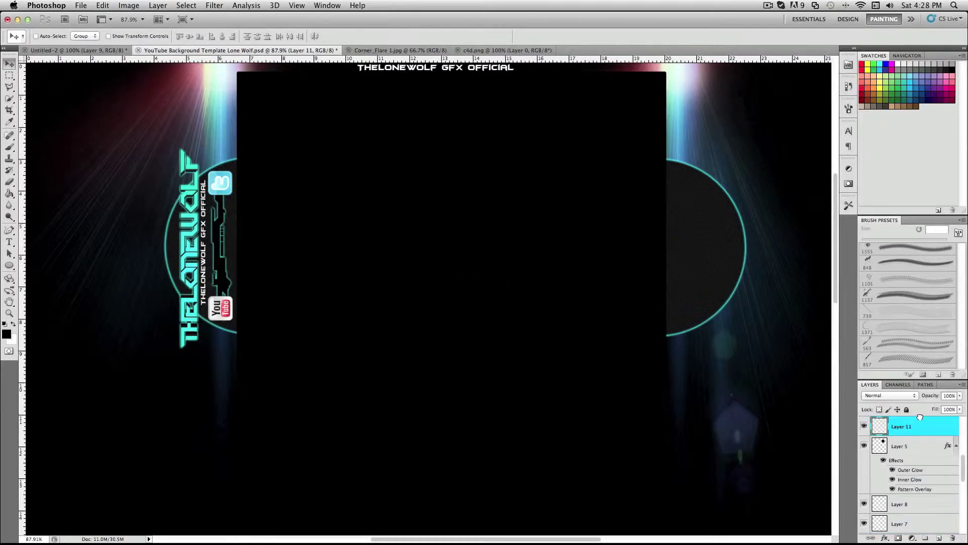
Paste the sphere, shrinking it and placing it inside the right circle's left edge
{"action": "key", "text": "ctrl+t"}
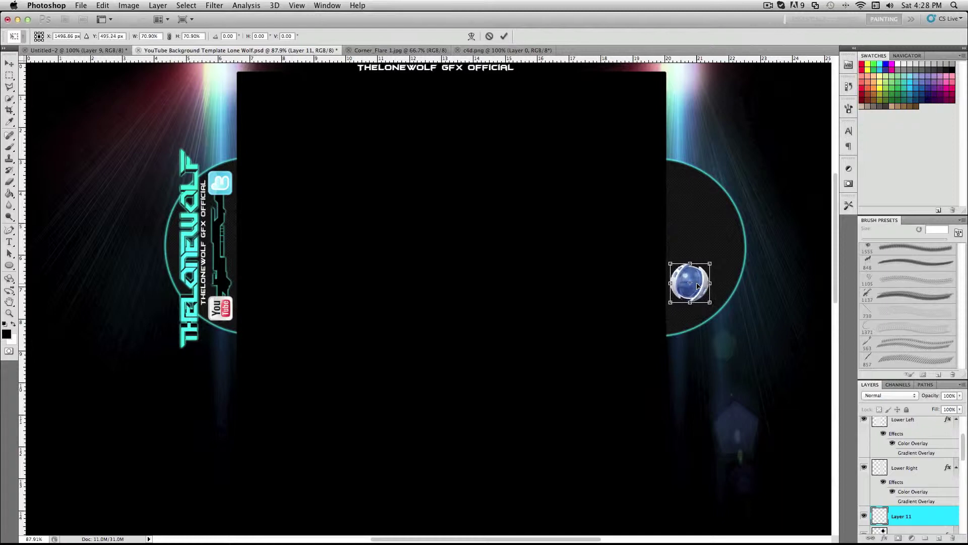
{"action": "key", "text": "Return"}
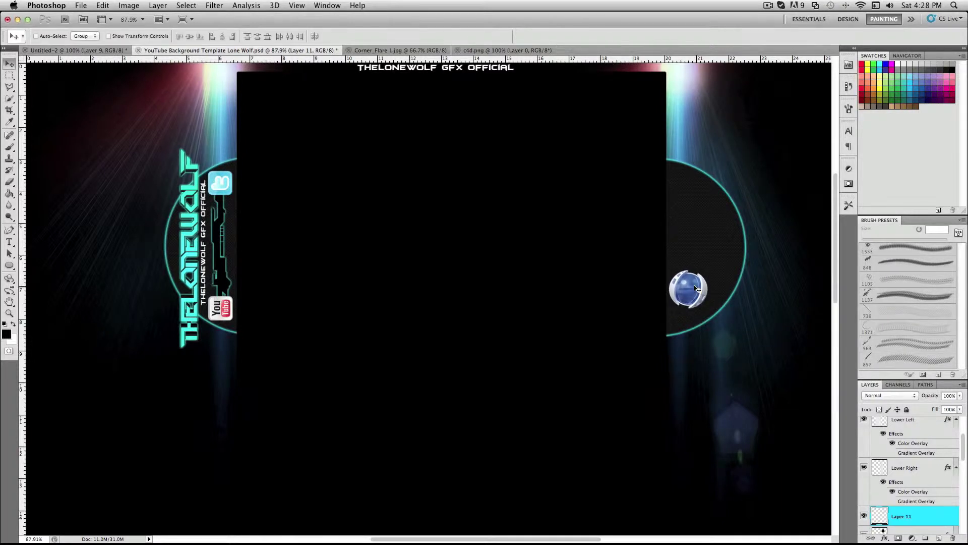
{"action": "left_click", "coordinate": [939, 538]}
{"action": "left_click", "coordinate": [81, 5]}
{"action": "left_click", "coordinate": [94, 27]}
Browse the Downloads folder in the Open dialog
{"action": "scroll", "coordinate": [447, 207], "scroll_direction": "down", "scroll_amount": 3}
{"action": "left_click", "coordinate": [376, 167]}
{"action": "scroll", "coordinate": [461, 201], "scroll_direction": "down", "scroll_amount": 5}
{"action": "scroll", "coordinate": [462, 202], "scroll_direction": "down", "scroll_amount": 5}
{"action": "scroll", "coordinate": [462, 202], "scroll_direction": "down", "scroll_amount": 3}
{"action": "scroll", "coordinate": [461, 201], "scroll_direction": "down", "scroll_amount": 5}
{"action": "scroll", "coordinate": [462, 202], "scroll_direction": "up", "scroll_amount": 5}
{"action": "scroll", "coordinate": [461, 202], "scroll_direction": "up", "scroll_amount": 10}
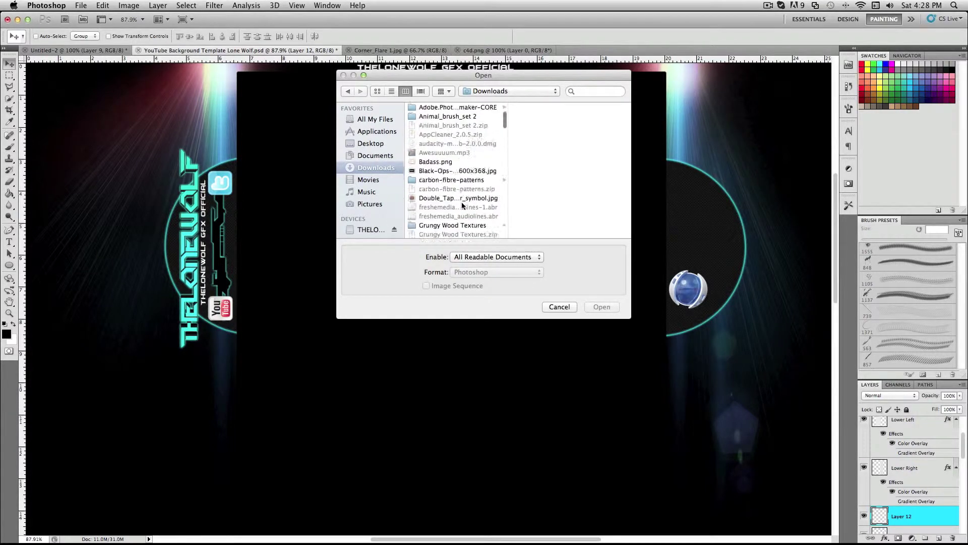
Scroll through All My Files down to Movies, then bring Google Chrome to the front
{"action": "left_click", "coordinate": [376, 119]}
{"action": "scroll", "coordinate": [468, 144], "scroll_direction": "down", "scroll_amount": 5}
{"action": "scroll", "coordinate": [469, 144], "scroll_direction": "down", "scroll_amount": 5}
{"action": "scroll", "coordinate": [468, 144], "scroll_direction": "down", "scroll_amount": 5}
{"action": "scroll", "coordinate": [469, 145], "scroll_direction": "down", "scroll_amount": 5}
{"action": "scroll", "coordinate": [468, 144], "scroll_direction": "down", "scroll_amount": 5}
{"action": "scroll", "coordinate": [468, 145], "scroll_direction": "down", "scroll_amount": 5}
{"action": "scroll", "coordinate": [469, 145], "scroll_direction": "down", "scroll_amount": 5}
{"action": "scroll", "coordinate": [469, 144], "scroll_direction": "down", "scroll_amount": 5}
{"action": "scroll", "coordinate": [468, 144], "scroll_direction": "down", "scroll_amount": 5}
{"action": "scroll", "coordinate": [468, 144], "scroll_direction": "down", "scroll_amount": 5}
{"action": "scroll", "coordinate": [468, 143], "scroll_direction": "down", "scroll_amount": 5}
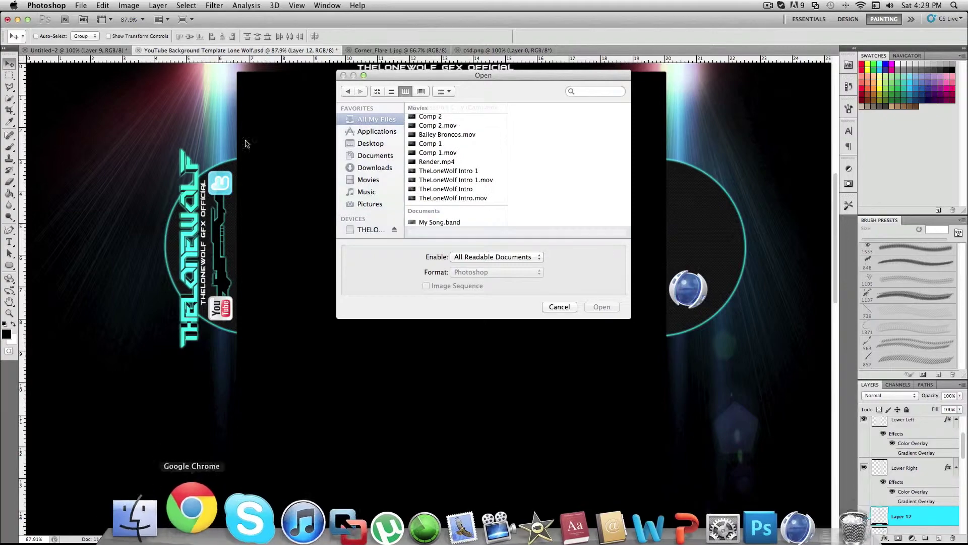
{"action": "left_click", "coordinate": [192, 509]}
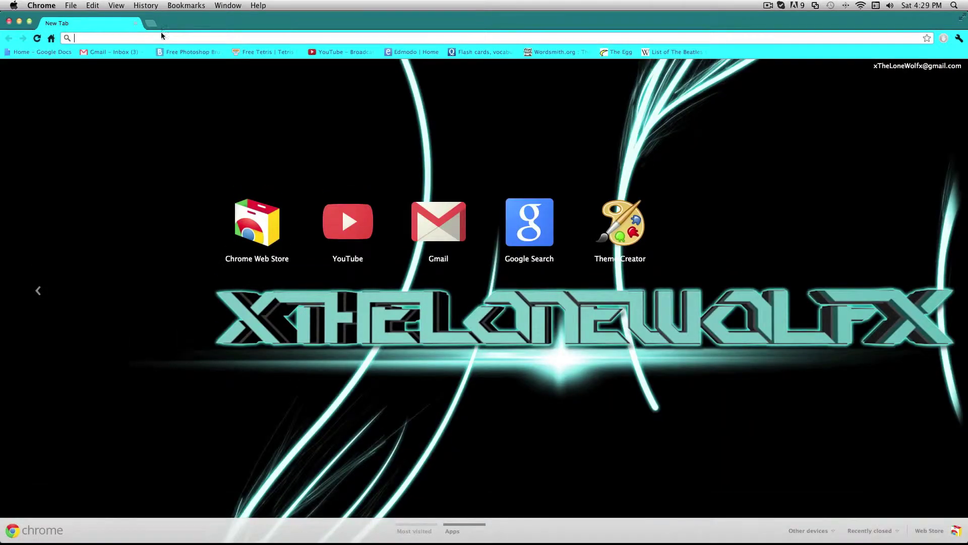
Search Google Images for 'photoshop logo png' and save the blue Ps logo
{"action": "type", "text": "photoshop symbols"}
{"action": "key", "text": "Return"}
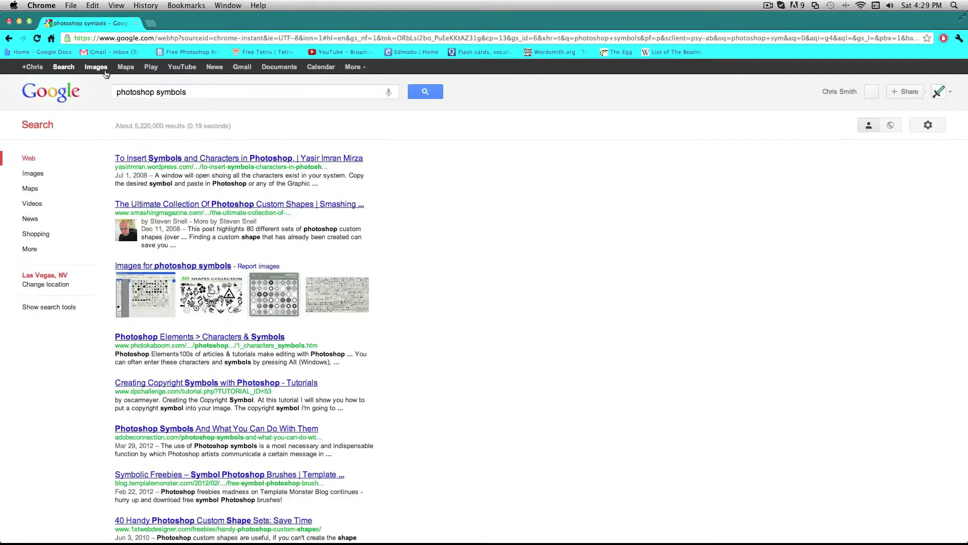
{"action": "left_click", "coordinate": [96, 67]}
{"action": "key", "text": "BackSpace"}
{"action": "key", "text": "BackSpace"}
{"action": "key", "text": "BackSpace"}
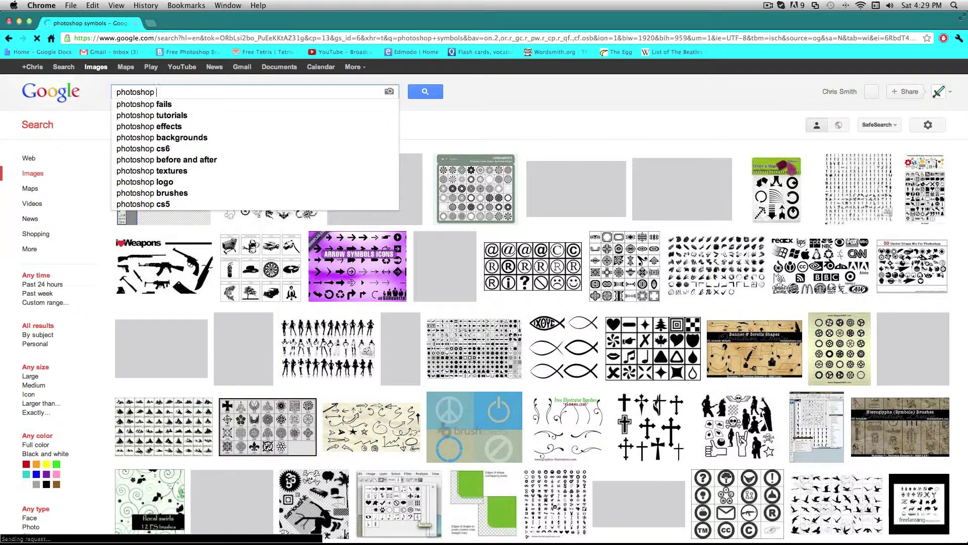
{"action": "type", "text": "logo"}
{"action": "key", "text": "Return"}
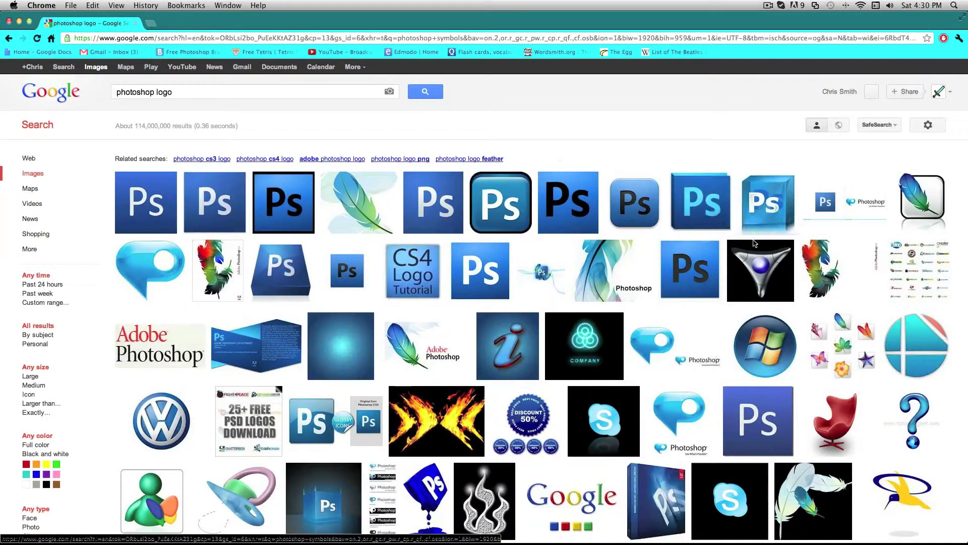
{"action": "left_click", "coordinate": [242, 92]}
{"action": "type", "text": "png"}
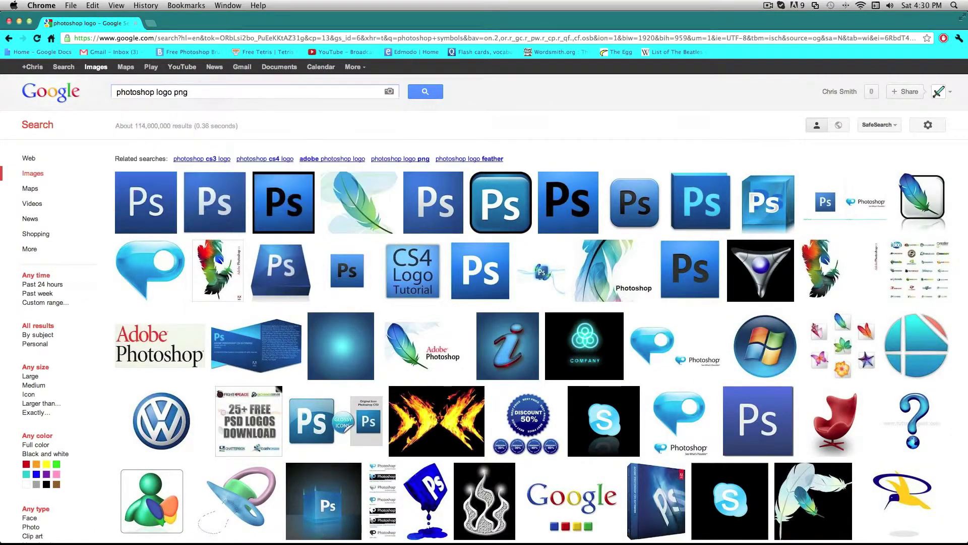
{"action": "key", "text": "Return"}
{"action": "left_click", "coordinate": [454, 288]}
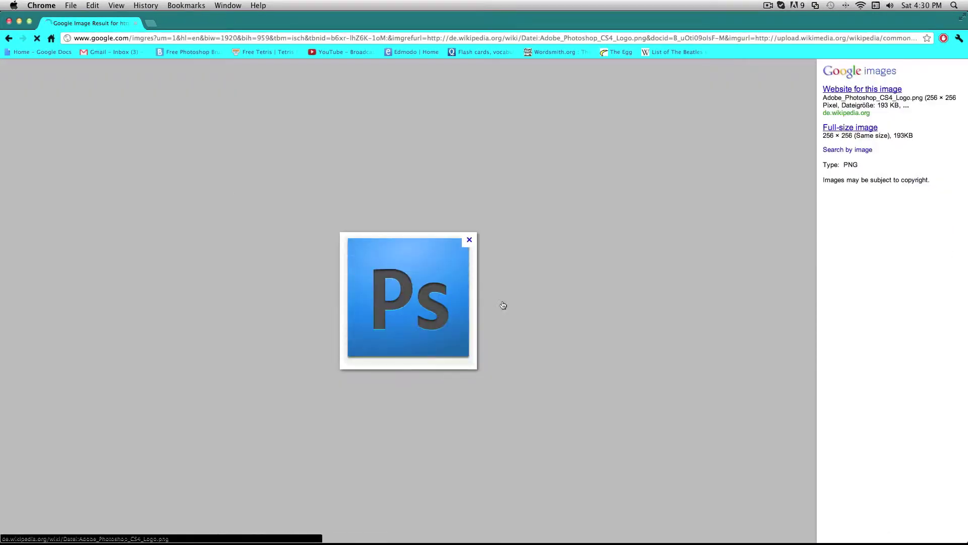
{"action": "key", "text": "Return"}
{"action": "left_click", "coordinate": [8, 38]}
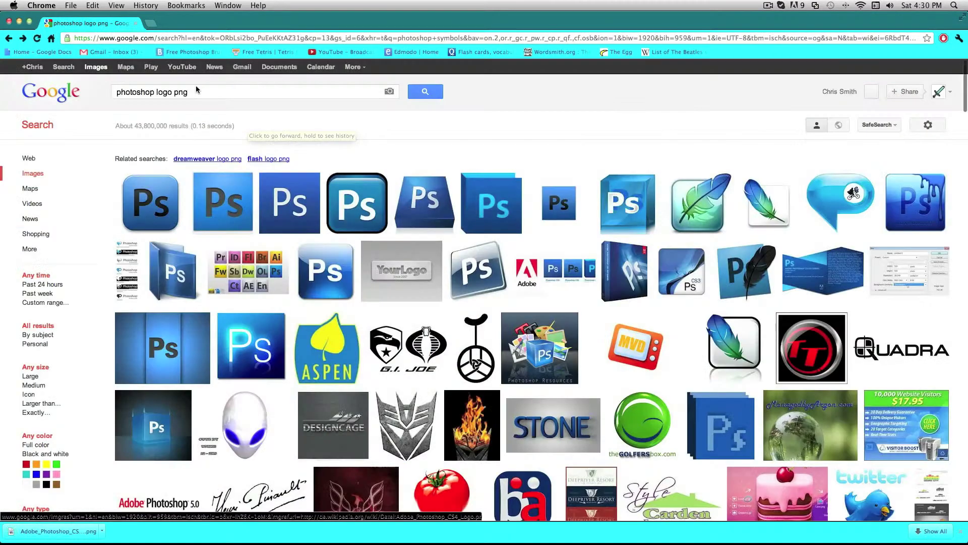
Search 'after ets logo' and save an After Effects icon via Save Image As
{"action": "left_click_drag", "start_coordinate": [115, 92], "coordinate": [167, 92]}
{"action": "type", "text": "after e"}
{"action": "type", "text": "ts logo"}
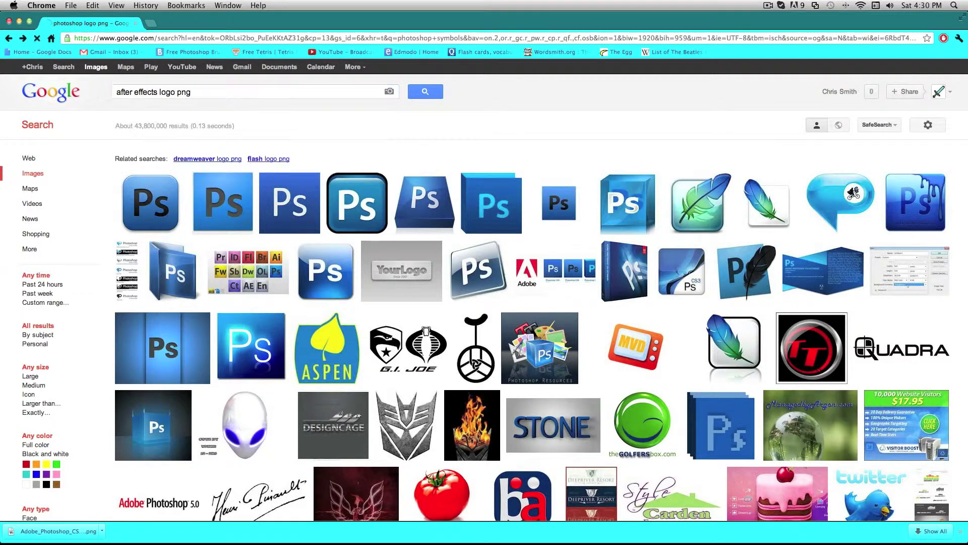
{"action": "key", "text": "Return"}
{"action": "left_click", "coordinate": [451, 278]}
{"action": "right_click", "coordinate": [433, 282]}
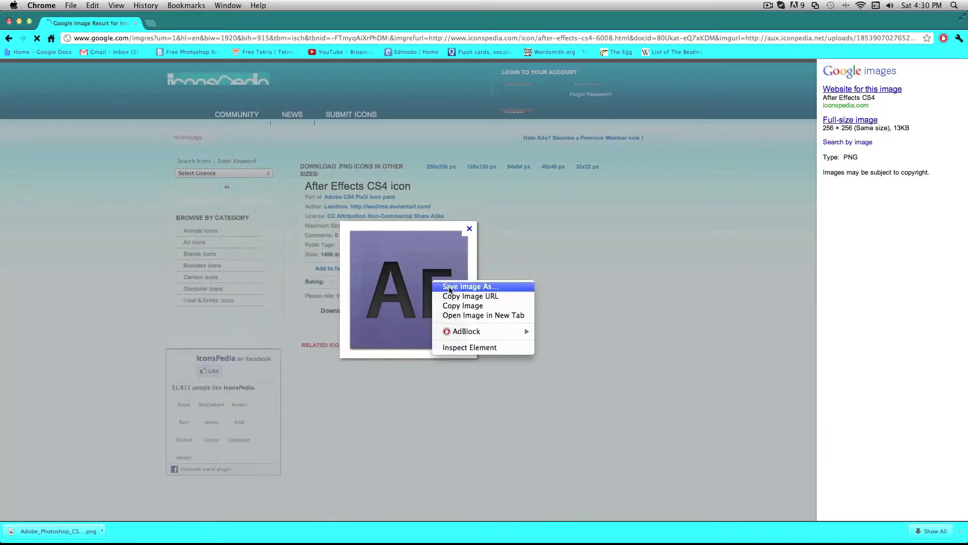
{"action": "left_click", "coordinate": [444, 285]}
{"action": "key", "text": "Return"}
Open both downloaded logo images in Photoshop and dock the Ps logo as a tab
{"action": "left_click", "coordinate": [774, 516]}
{"action": "key", "text": "super+o"}
{"action": "left_click", "coordinate": [371, 143]}
{"action": "left_click", "coordinate": [433, 114]}
{"action": "left_click", "coordinate": [602, 306]}
{"action": "left_click_drag", "start_coordinate": [579, 53], "coordinate": [655, 51]}
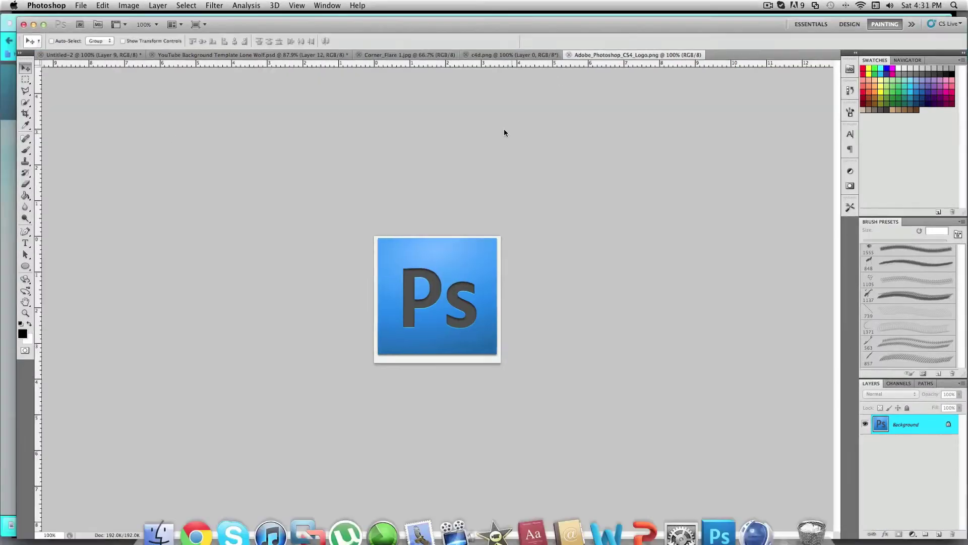
Copy the AE logo into the template and resize it with Free Transform
{"action": "left_click_drag", "start_coordinate": [76, 60], "coordinate": [758, 50]}
{"action": "key", "text": "m"}
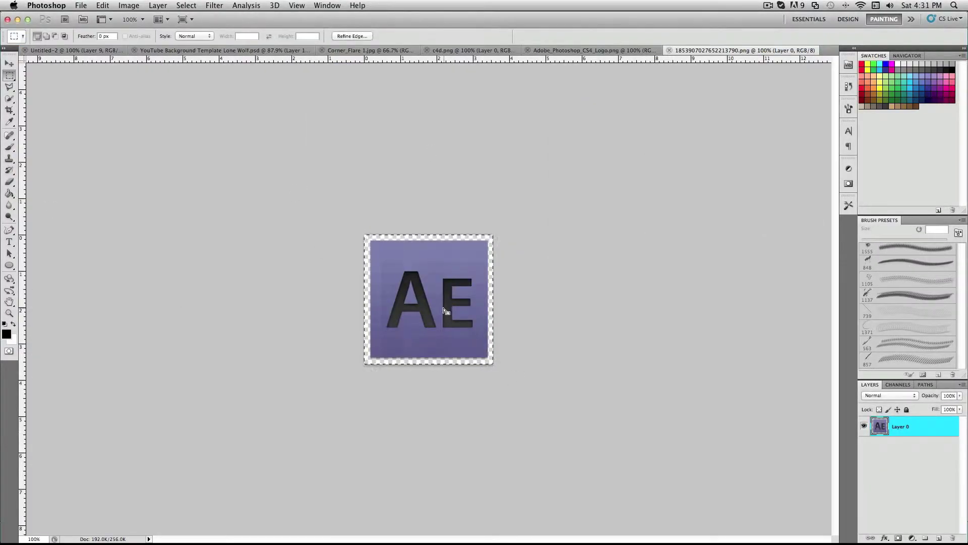
{"action": "left_click", "coordinate": [257, 53]}
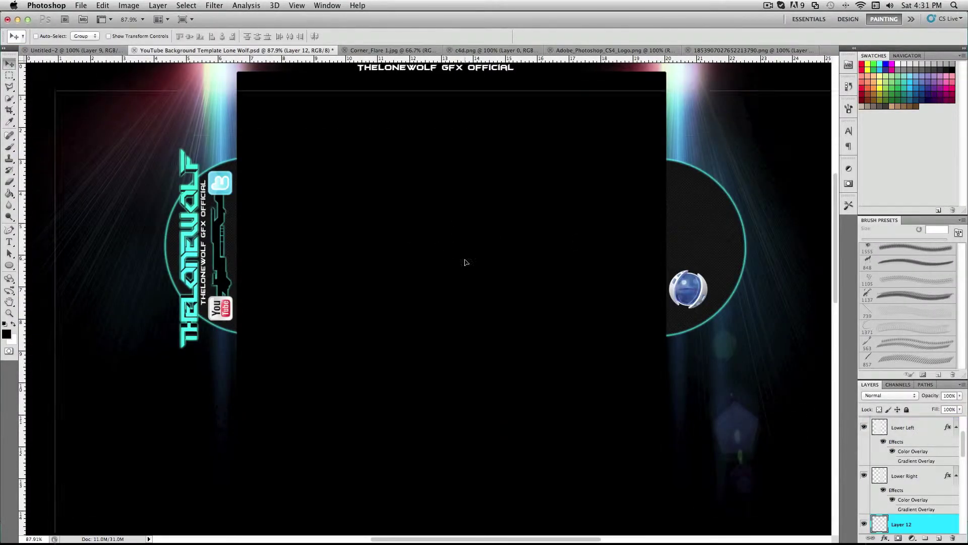
{"action": "key", "text": "ctrl+v"}
{"action": "key", "text": "ctrl+t"}
{"action": "key", "text": "Return"}
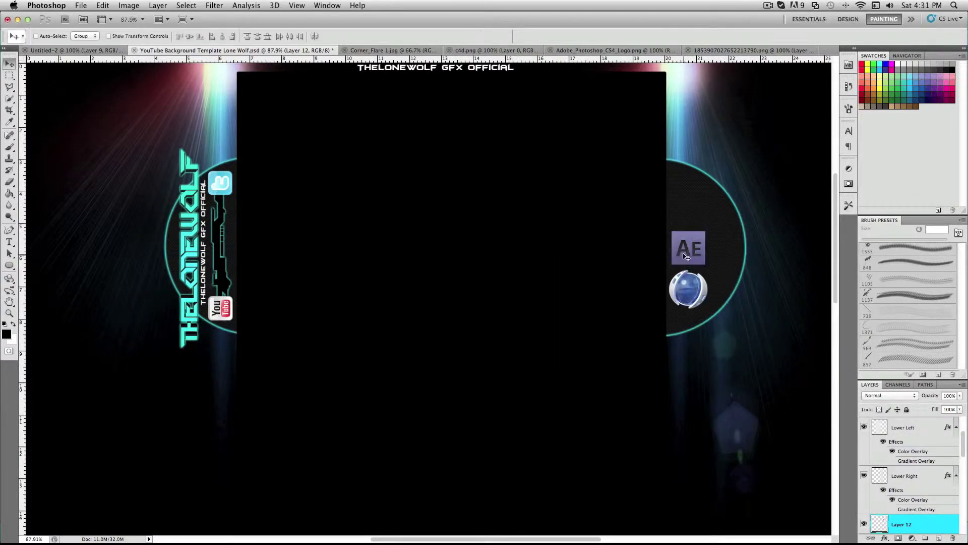
{"action": "key", "text": "Return"}
Remove the Ps logo's white border with the Magic Eraser
{"action": "left_click", "coordinate": [591, 50]}
{"action": "left_click_drag", "start_coordinate": [10, 181], "coordinate": [45, 207]}
{"action": "left_click", "coordinate": [366, 237]}
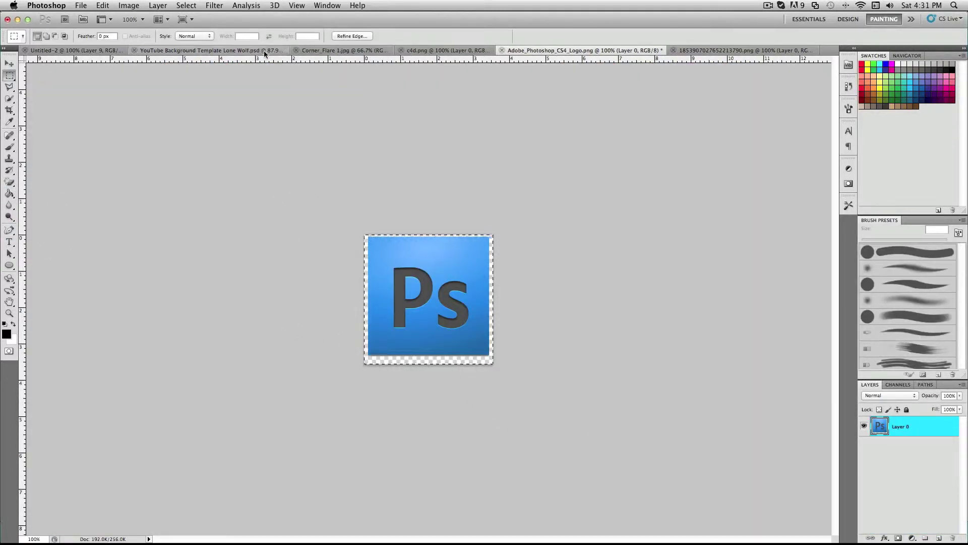
Paste the Ps logo into the template, shrinking it to sit above the AE icon
{"action": "left_click", "coordinate": [265, 53]}
{"action": "key", "text": "v"}
{"action": "key", "text": "ctrl+v"}
{"action": "left_click_drag", "start_coordinate": [718, 252], "coordinate": [788, 293]}
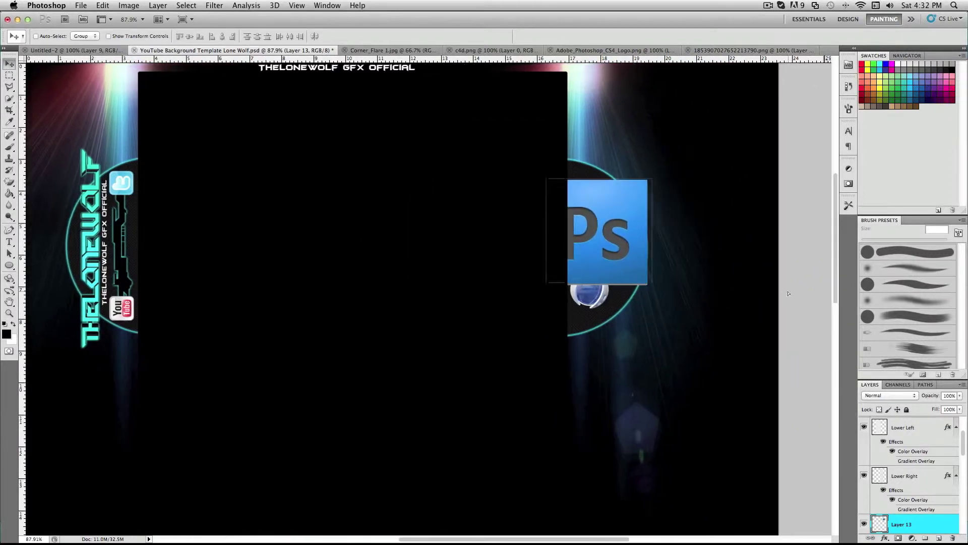
{"action": "key", "text": "ctrl+t"}
{"action": "left_click_drag", "start_coordinate": [651, 178], "coordinate": [601, 193]}
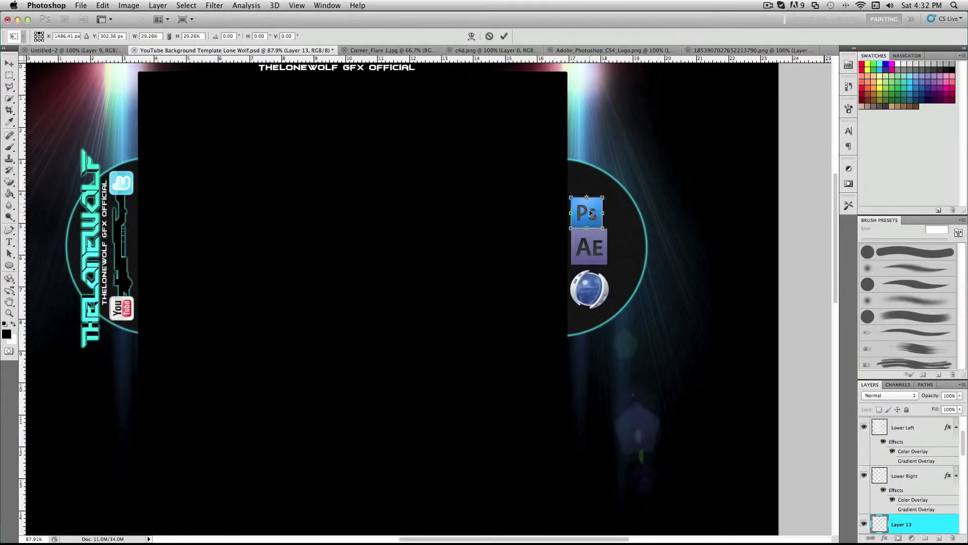
{"action": "key", "text": "Return"}
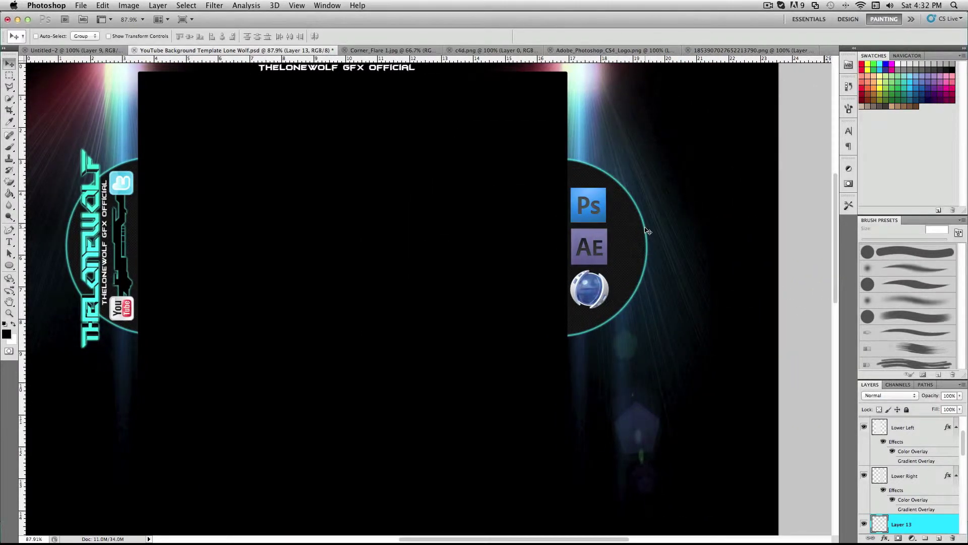
Give the Ps logo layer a blue Outer Glow
{"action": "right_click", "coordinate": [898, 525]}
{"action": "left_click", "coordinate": [807, 319]}
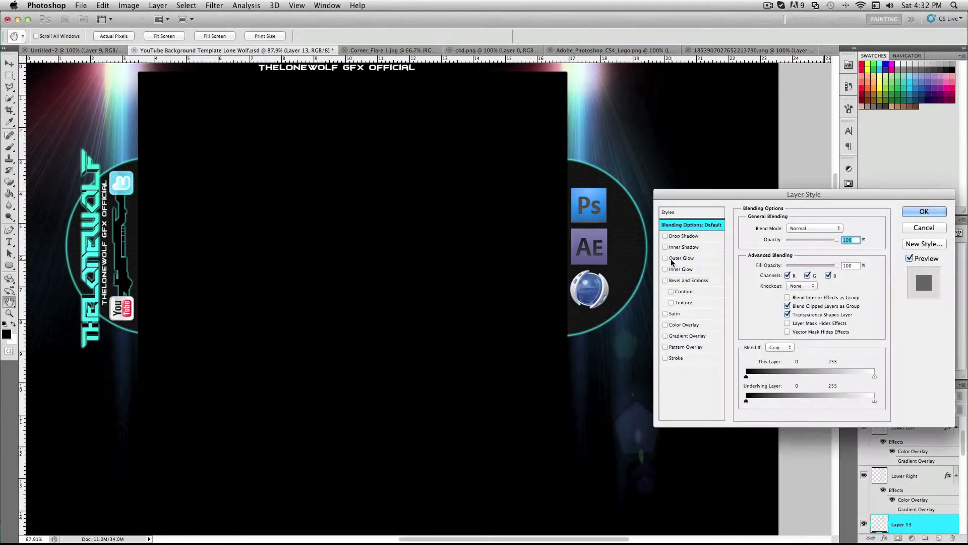
{"action": "left_click", "coordinate": [686, 258]}
{"action": "left_click", "coordinate": [755, 251]}
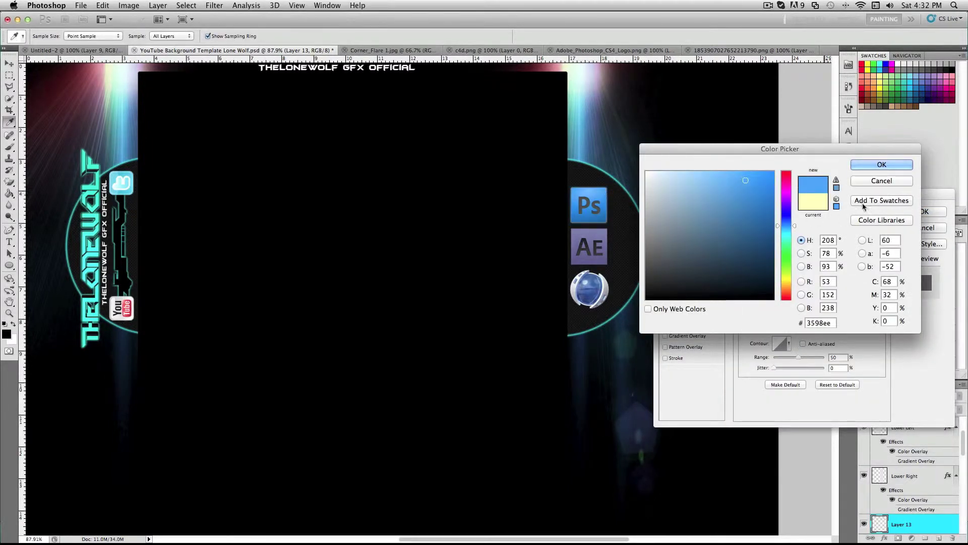
{"action": "left_click", "coordinate": [882, 165]}
{"action": "left_click", "coordinate": [914, 210]}
Give the AE logo layer a blue Outer Glow
{"action": "right_click", "coordinate": [919, 522]}
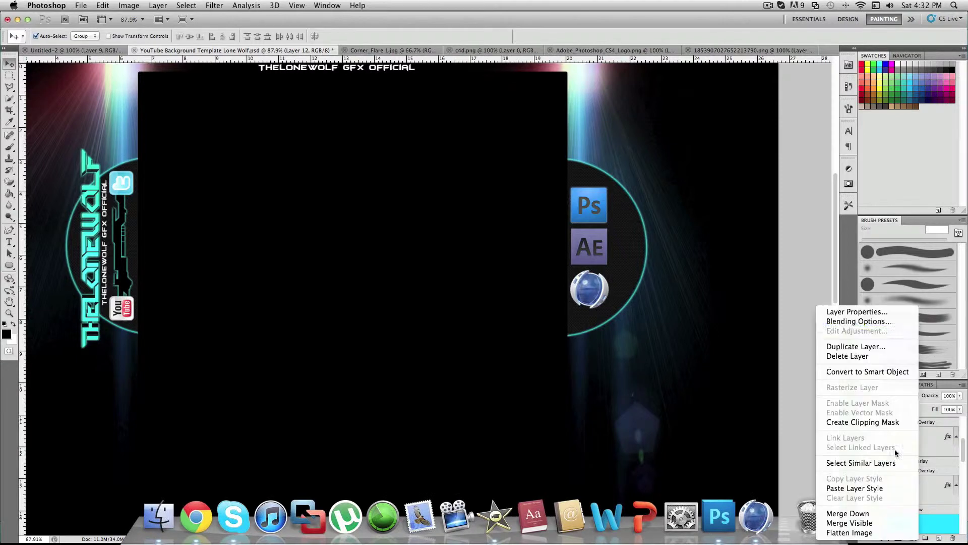
{"action": "left_click", "coordinate": [853, 323]}
{"action": "left_click", "coordinate": [682, 258]}
{"action": "left_click", "coordinate": [757, 268]}
{"action": "left_click", "coordinate": [882, 164]}
{"action": "left_click", "coordinate": [924, 211]}
{"action": "key", "text": "v"}
{"action": "left_click", "coordinate": [594, 291]}
Give the globe icon layer a blue Outer Glow
{"action": "right_click", "coordinate": [919, 522]}
{"action": "left_click", "coordinate": [852, 263]}
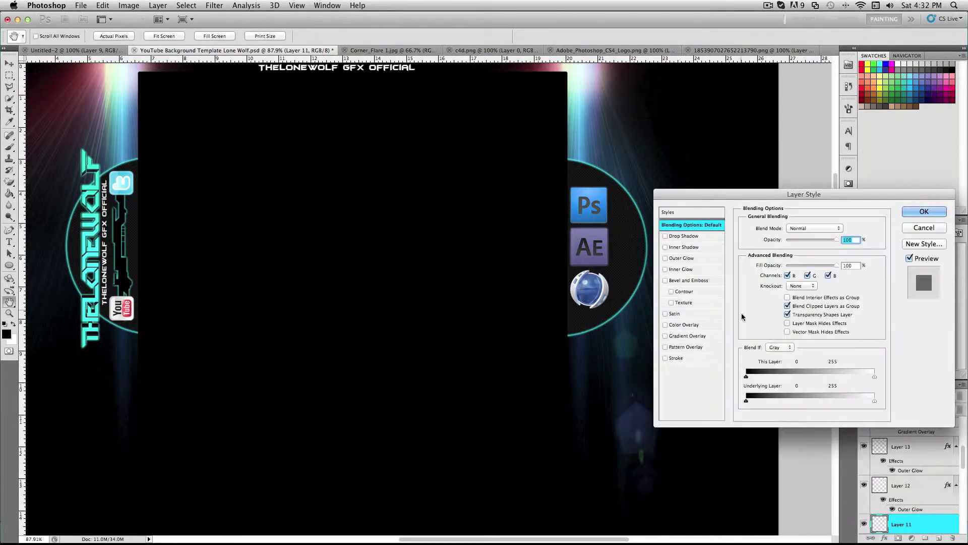
{"action": "left_click", "coordinate": [682, 258]}
{"action": "left_click", "coordinate": [756, 267]}
{"action": "left_click", "coordinate": [706, 211]}
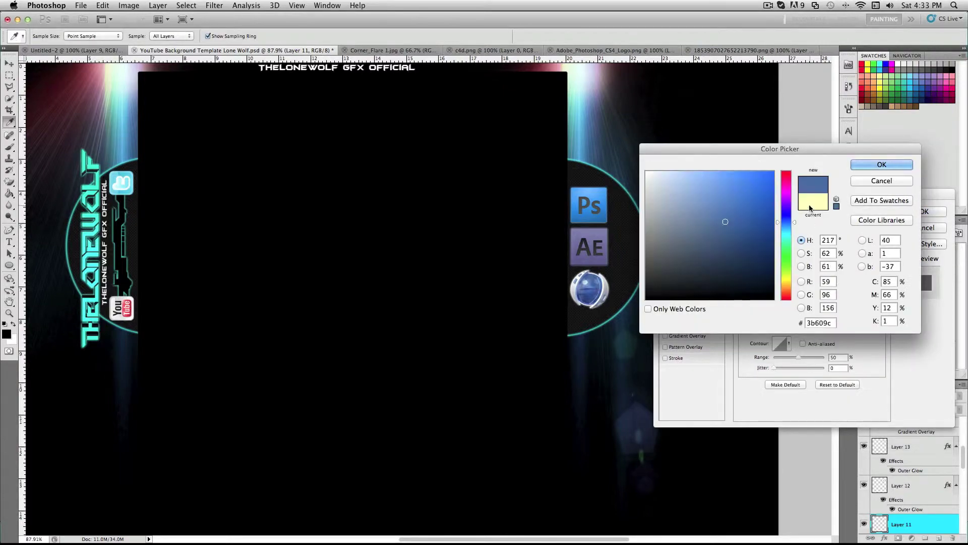
{"action": "left_click", "coordinate": [876, 164]}
{"action": "left_click", "coordinate": [924, 211]}
{"action": "key", "text": "v"}
{"action": "key", "text": "b"}
{"action": "left_click", "coordinate": [43, 35]}
Try the large 2499 px brush preset, then undo the test stroke
{"action": "scroll", "coordinate": [174, 245], "scroll_direction": "down", "scroll_amount": 5}
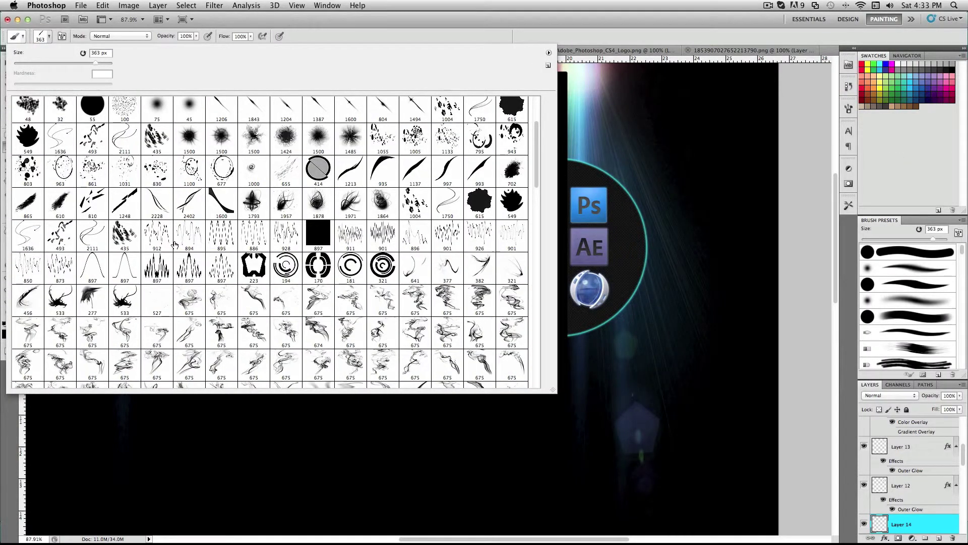
{"action": "scroll", "coordinate": [174, 245], "scroll_direction": "down", "scroll_amount": 5}
{"action": "scroll", "coordinate": [174, 245], "scroll_direction": "down", "scroll_amount": 5}
{"action": "scroll", "coordinate": [174, 245], "scroll_direction": "up", "scroll_amount": 5}
{"action": "left_click", "coordinate": [92, 129]}
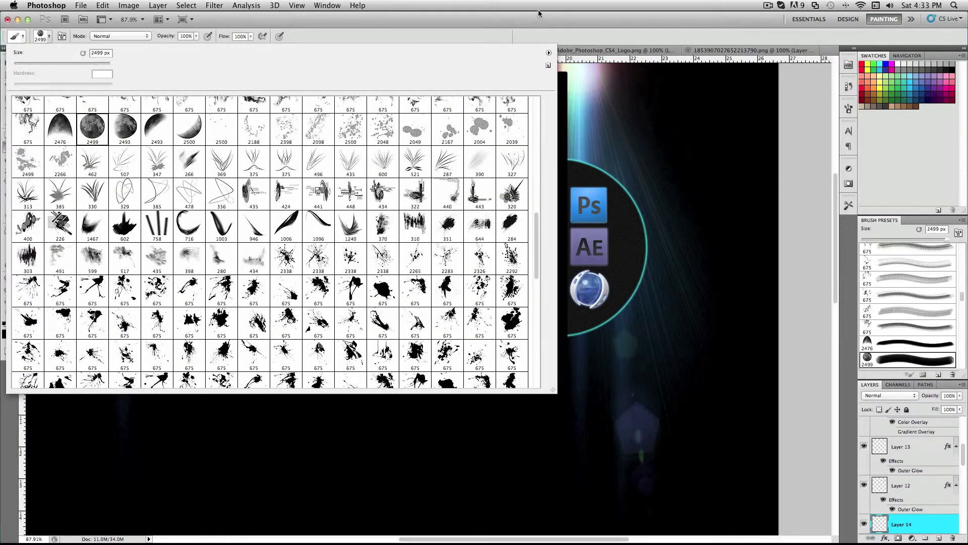
{"action": "key", "text": "Return"}
{"action": "left_click", "coordinate": [50, 36]}
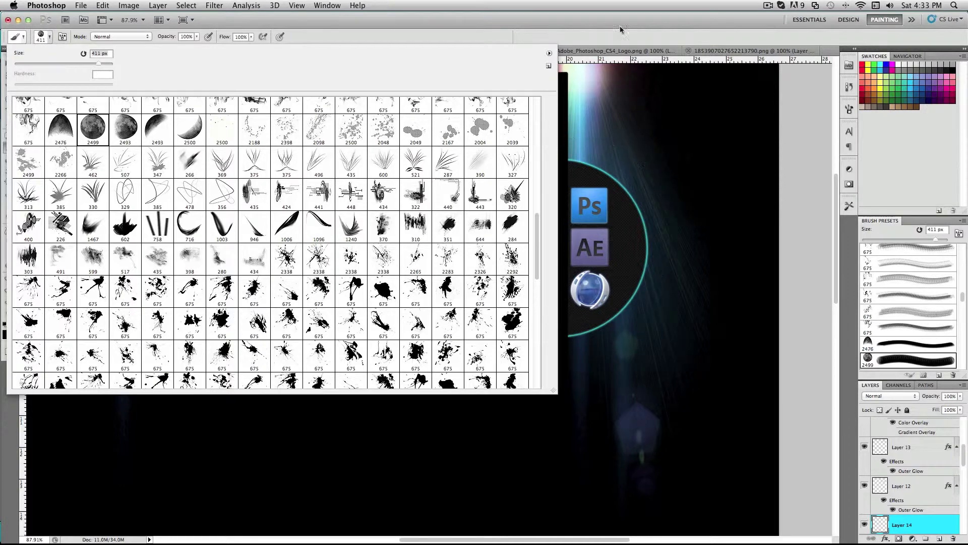
{"action": "key", "text": "Return"}
{"action": "left_click", "coordinate": [103, 5]}
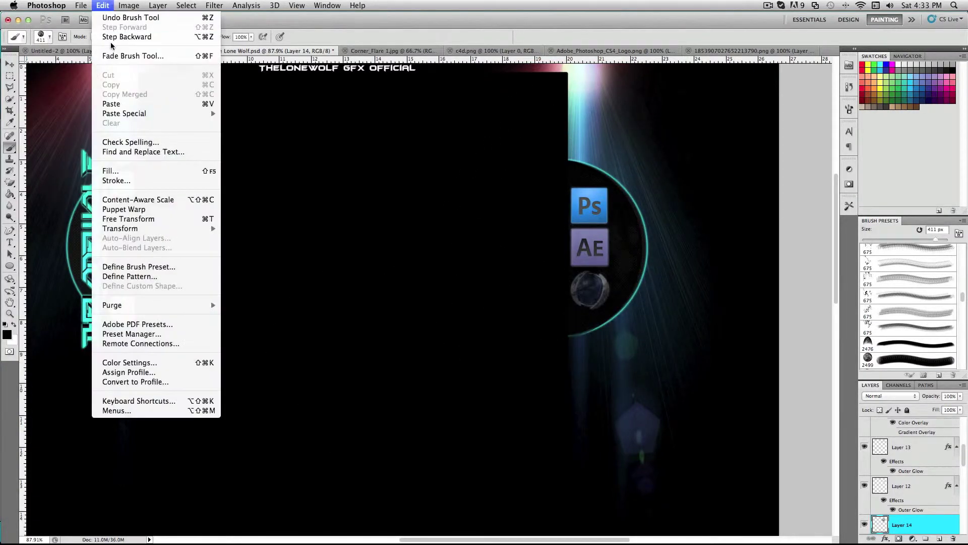
{"action": "left_click", "coordinate": [49, 37]}
Try the 1097 px swoosh brush and then the 1467 px brush presets
{"action": "scroll", "coordinate": [129, 199], "scroll_direction": "down", "scroll_amount": 5}
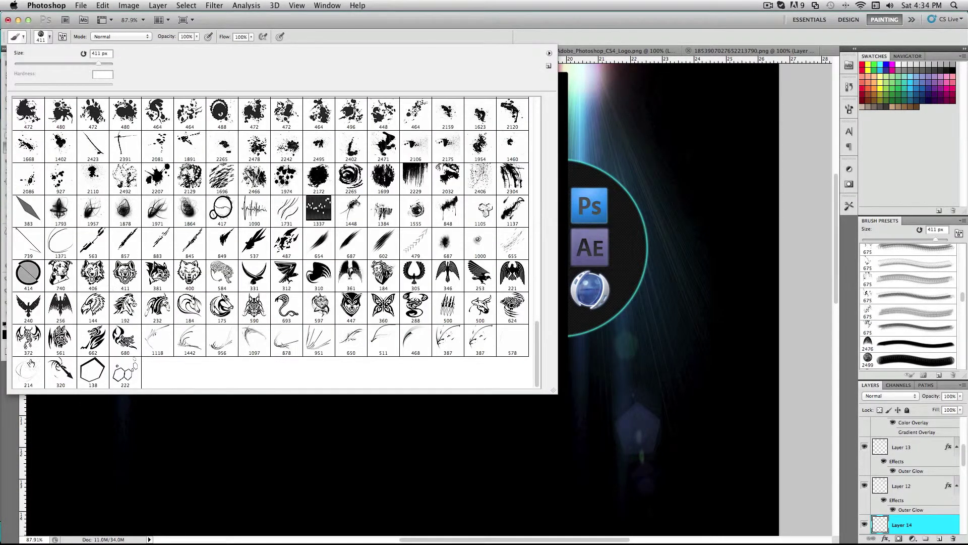
{"action": "double_click", "coordinate": [255, 348]}
{"action": "left_click", "coordinate": [50, 36]}
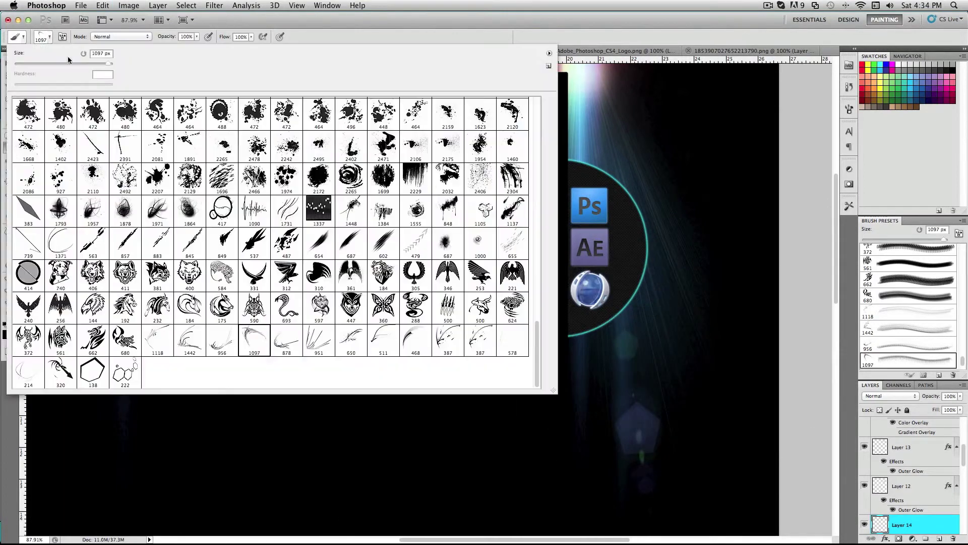
{"action": "scroll", "coordinate": [323, 276], "scroll_direction": "up", "scroll_amount": 5}
{"action": "scroll", "coordinate": [283, 257], "scroll_direction": "up", "scroll_amount": 5}
{"action": "scroll", "coordinate": [247, 242], "scroll_direction": "up", "scroll_amount": 5}
{"action": "scroll", "coordinate": [208, 209], "scroll_direction": "up", "scroll_amount": 5}
{"action": "scroll", "coordinate": [208, 210], "scroll_direction": "up", "scroll_amount": 5}
{"action": "left_click", "coordinate": [93, 167]}
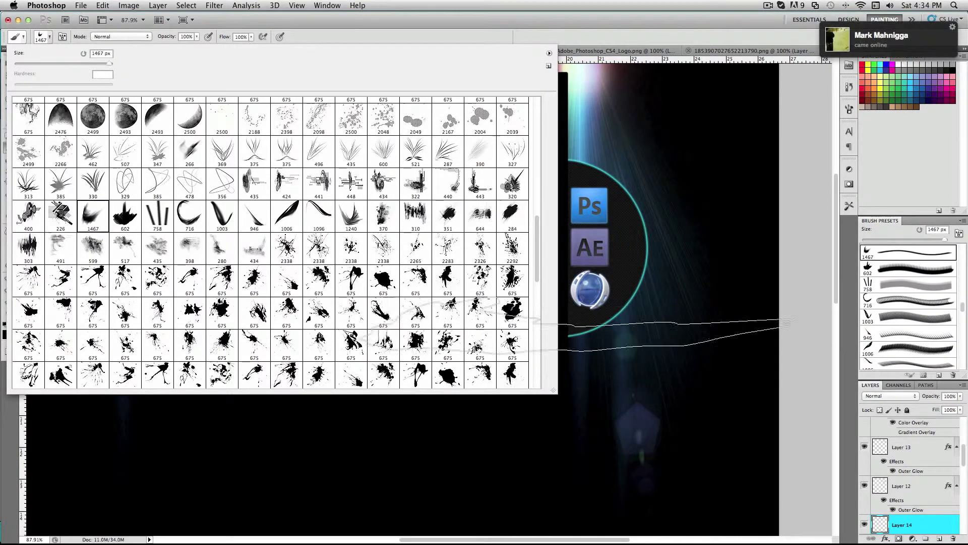
{"action": "key", "text": "Return"}
Try the 716 px brush, then settle on the concentric ring brush preset
{"action": "left_click", "coordinate": [103, 5]}
{"action": "left_click", "coordinate": [50, 37]}
{"action": "left_click", "coordinate": [190, 215]}
{"action": "scroll", "coordinate": [287, 144], "scroll_direction": "down", "scroll_amount": 5}
{"action": "scroll", "coordinate": [288, 144], "scroll_direction": "down", "scroll_amount": 5}
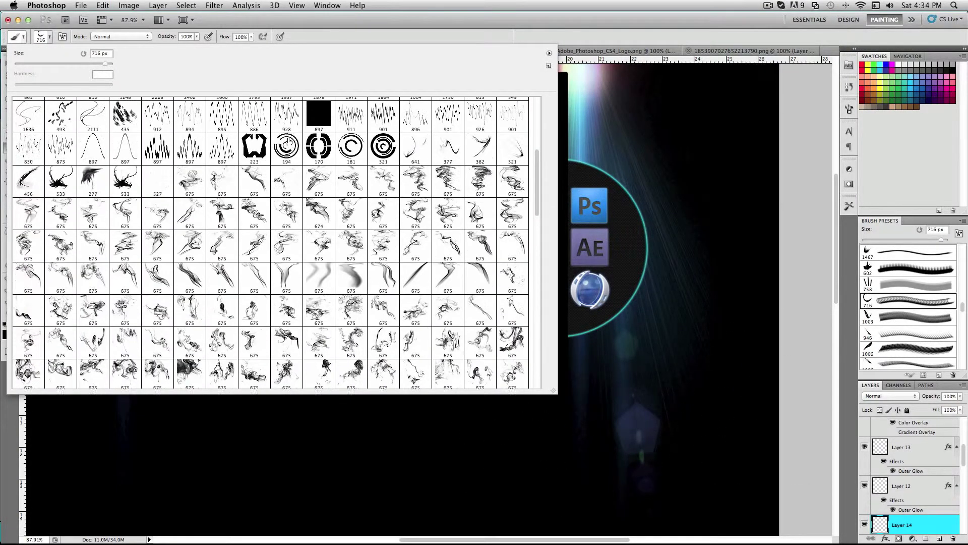
{"action": "scroll", "coordinate": [287, 143], "scroll_direction": "up", "scroll_amount": 1}
{"action": "left_click", "coordinate": [384, 159]}
Set the ring brush tip to 147° angle and 384 px, then stamp it around the right circle
{"action": "key", "text": "Return"}
{"action": "left_click", "coordinate": [849, 108]}
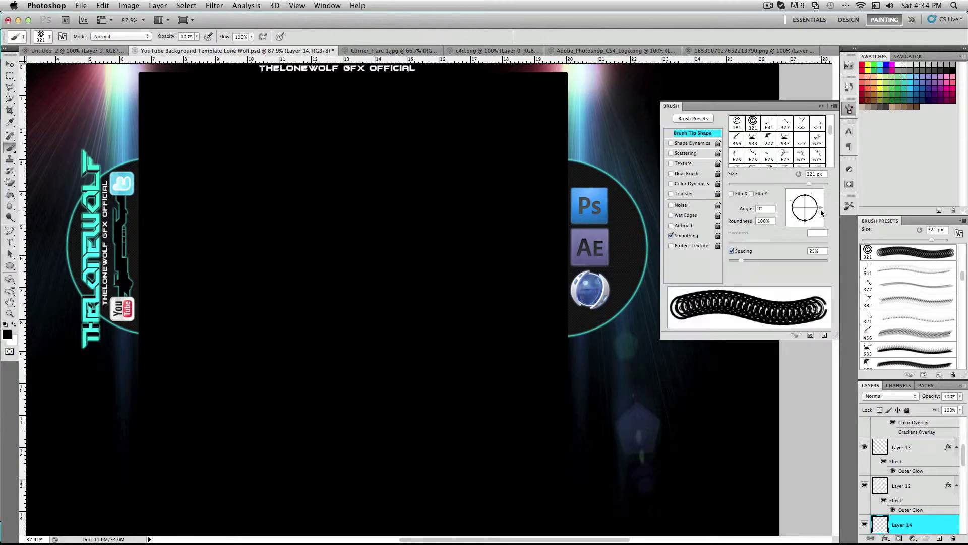
{"action": "left_click_drag", "start_coordinate": [812, 186], "coordinate": [814, 186]}
{"action": "left_click", "coordinate": [547, 222]}
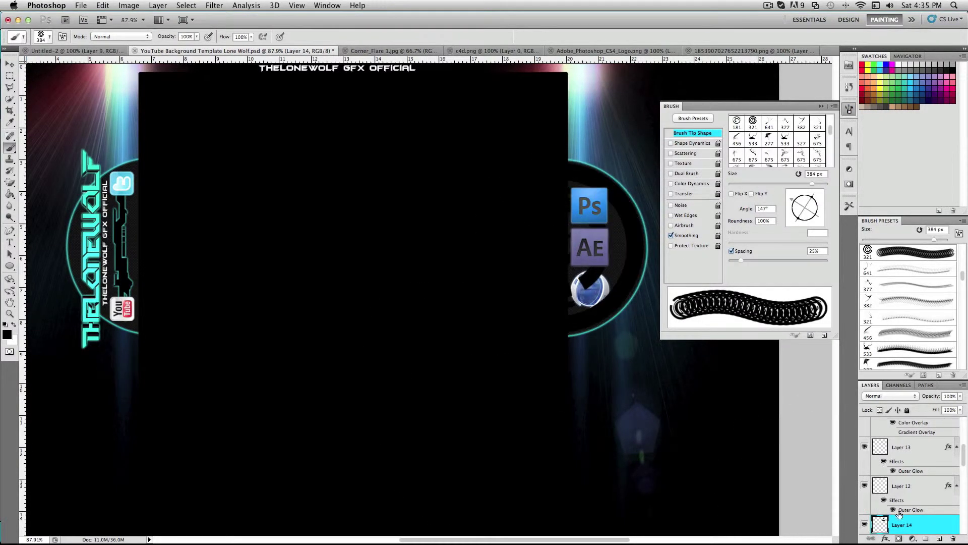
Give the ring layer a cyan Outer Glow layer style
{"action": "right_click", "coordinate": [896, 488]}
{"action": "left_click", "coordinate": [898, 268]}
{"action": "left_click", "coordinate": [675, 259]}
{"action": "left_click", "coordinate": [765, 263]}
{"action": "left_click_drag", "start_coordinate": [796, 298], "coordinate": [795, 217]}
{"action": "key", "text": "Return"}
{"action": "key", "text": "Return"}
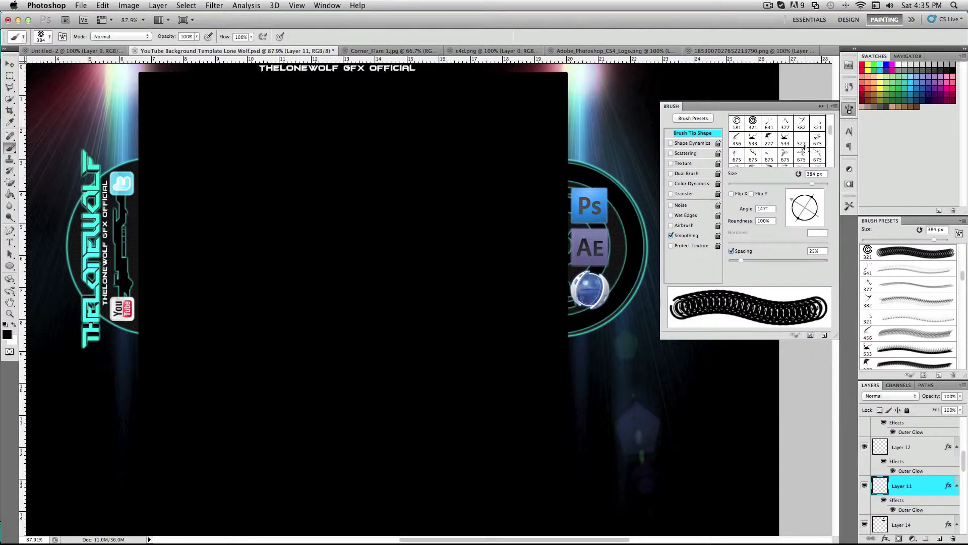
{"action": "key", "text": "F5"}
{"action": "left_click", "coordinate": [81, 6]}
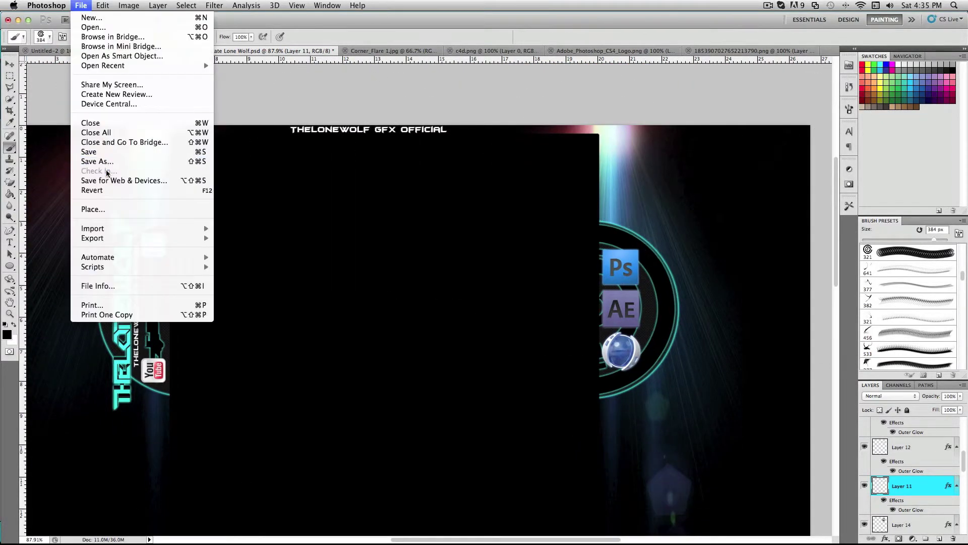
Export the 1920×2000 banner as PNG-24 via Save for Web & Devices to the Desktop
{"action": "left_click", "coordinate": [123, 180]}
{"action": "left_click_drag", "start_coordinate": [359, 302], "coordinate": [352, 283]}
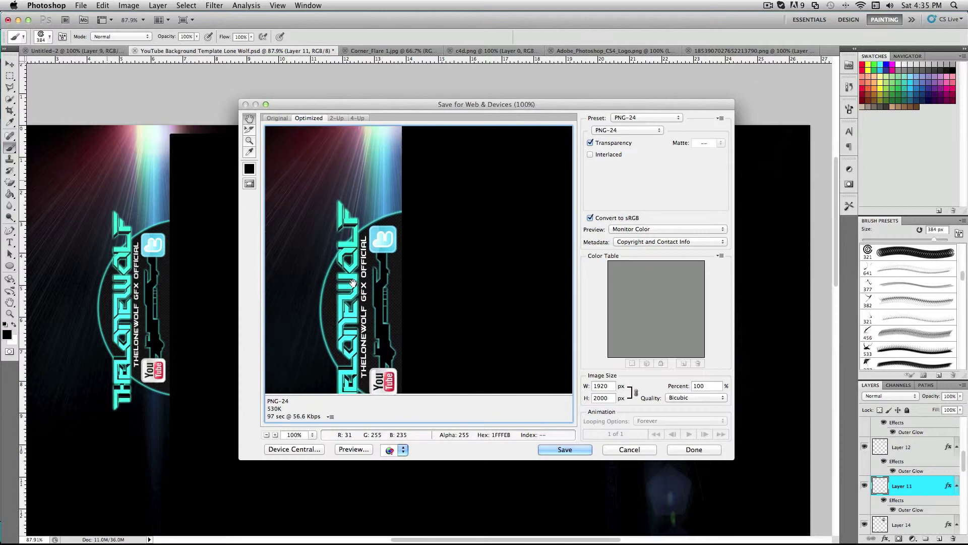
{"action": "left_click", "coordinate": [563, 450]}
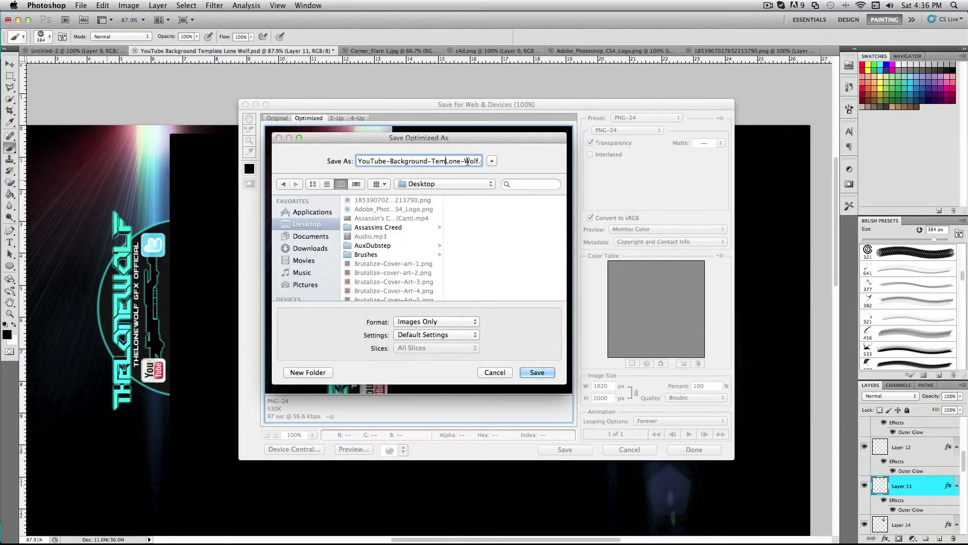